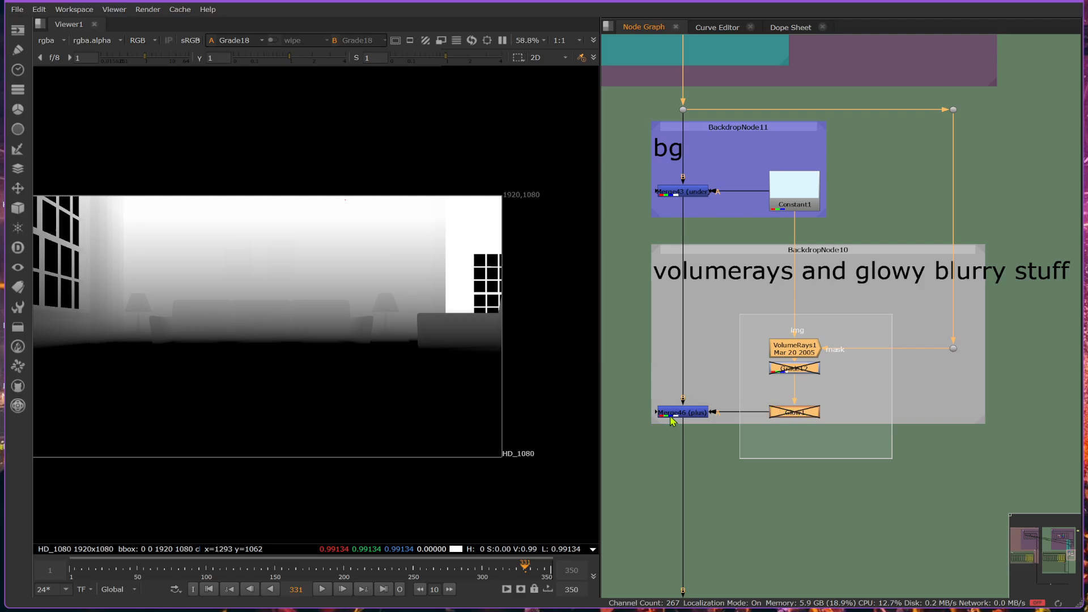
Delete the nodes inside the "volumerays and glowy blurry stuff" backdrop, including the merge and the dot that fed the mask.
key(Delete)
key(Delete)
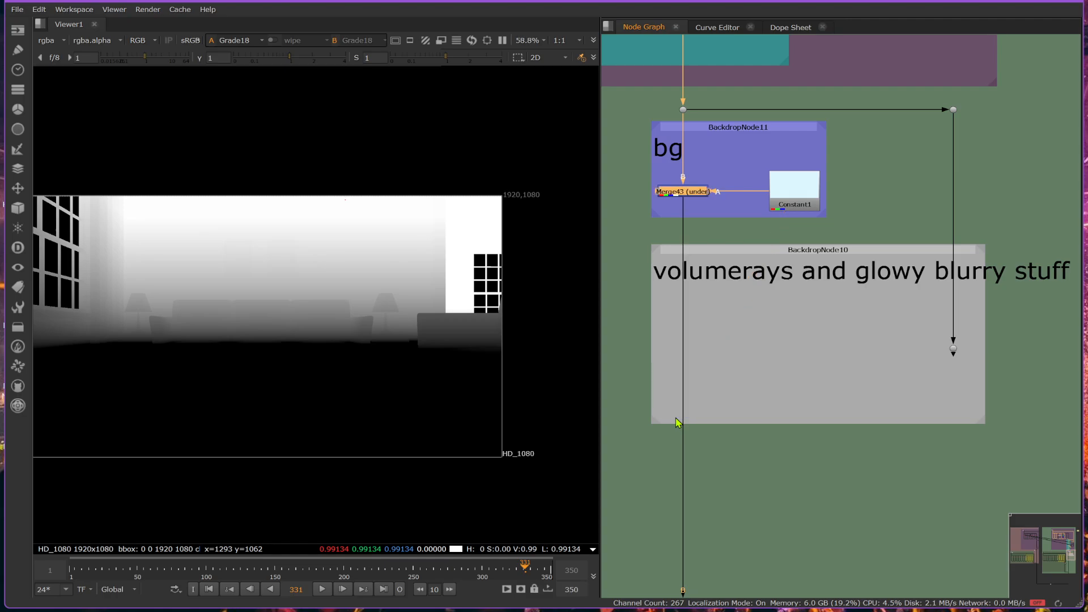
drag(906, 313, 1001, 385)
key(Delete)
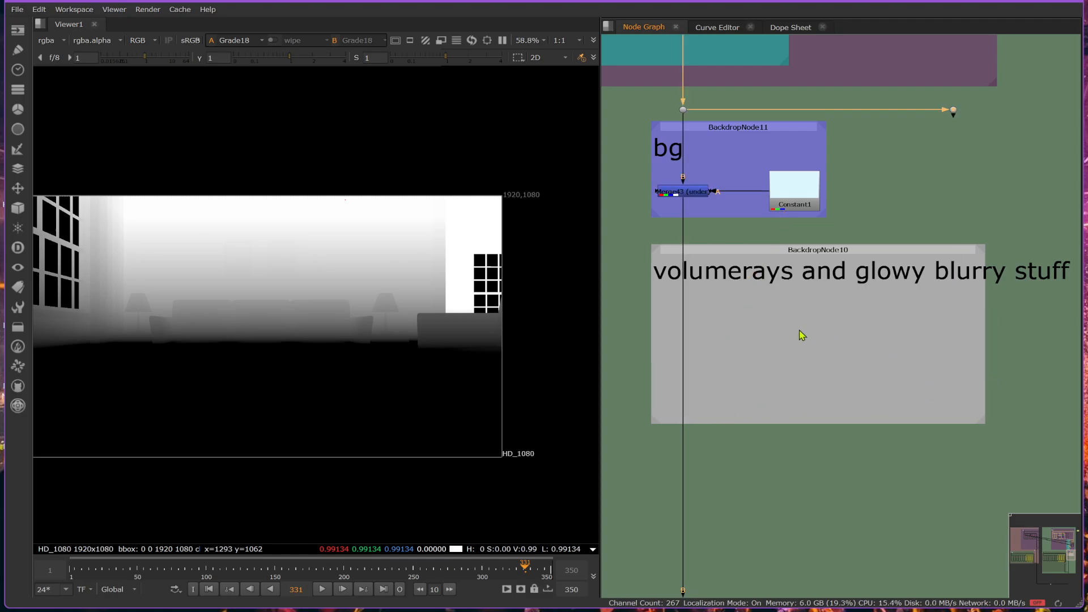
Show the Merge43 output in the viewer and disable the lowest node in the teal backdrop above the bg section.
click(691, 197)
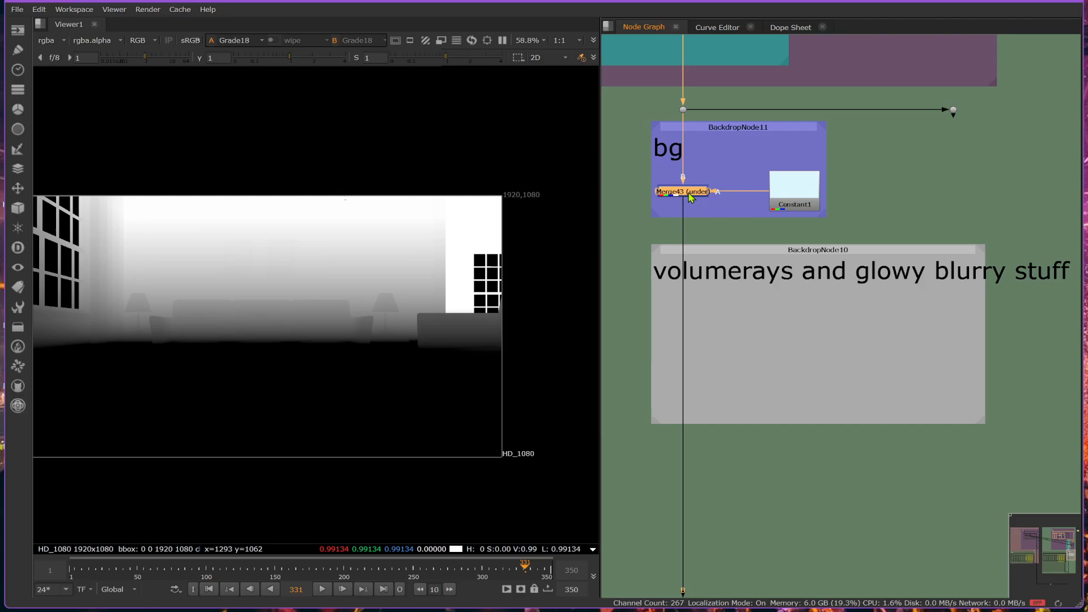
key(1)
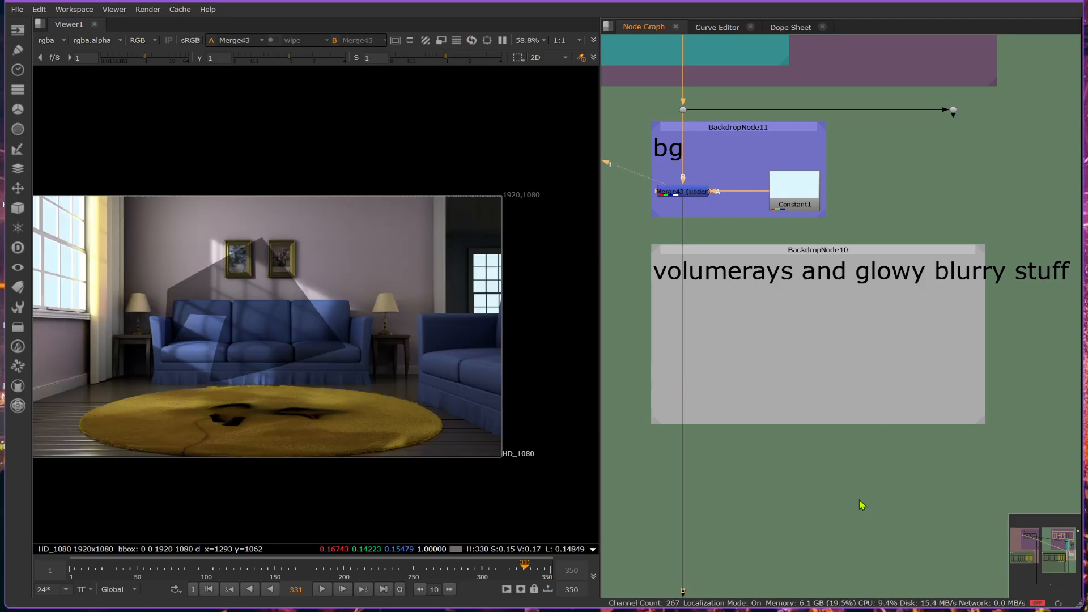
scroll(903, 497, down, 3)
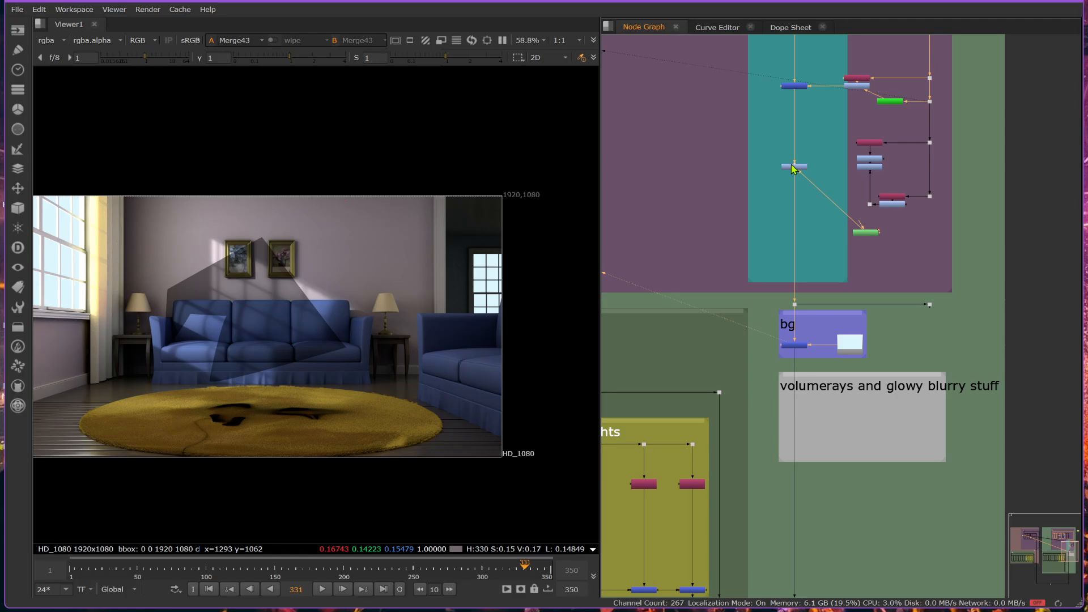
click(795, 168)
key(d)
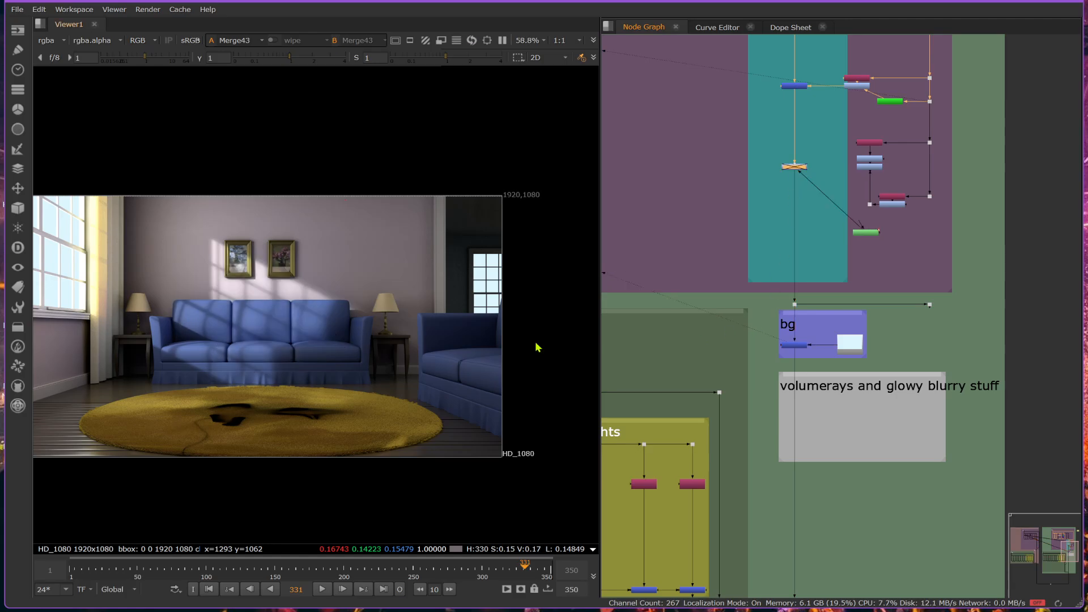
Examine the living room composite in the viewer, especially the window and the sofa wall.
scroll(257, 392, up, 1)
scroll(257, 388, up, 2)
scroll(309, 385, down, 3)
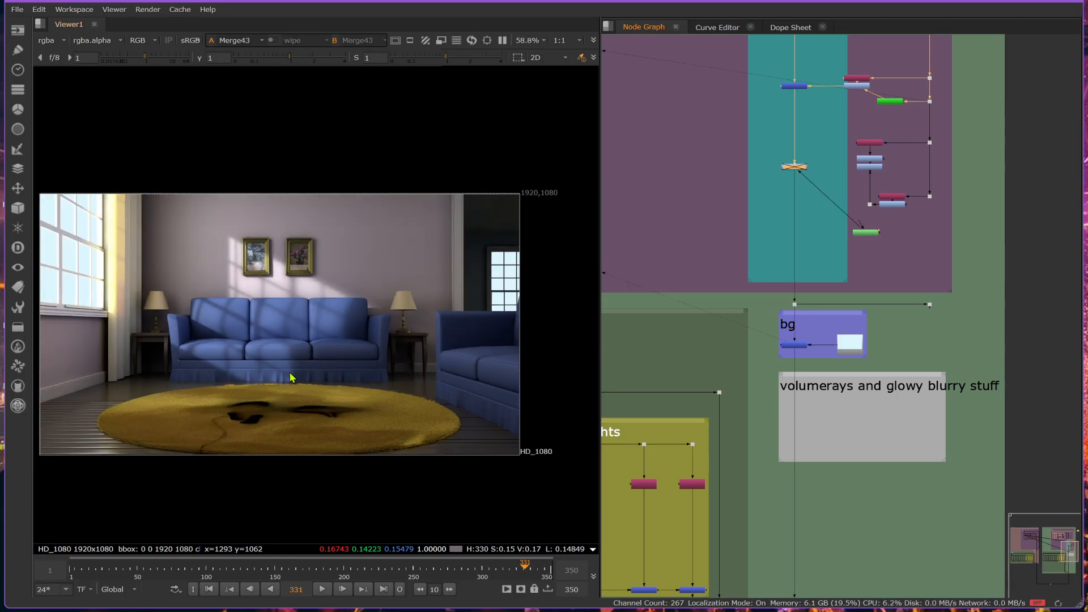
middle_drag(290, 375, 359, 348)
scroll(78, 181, up, 3)
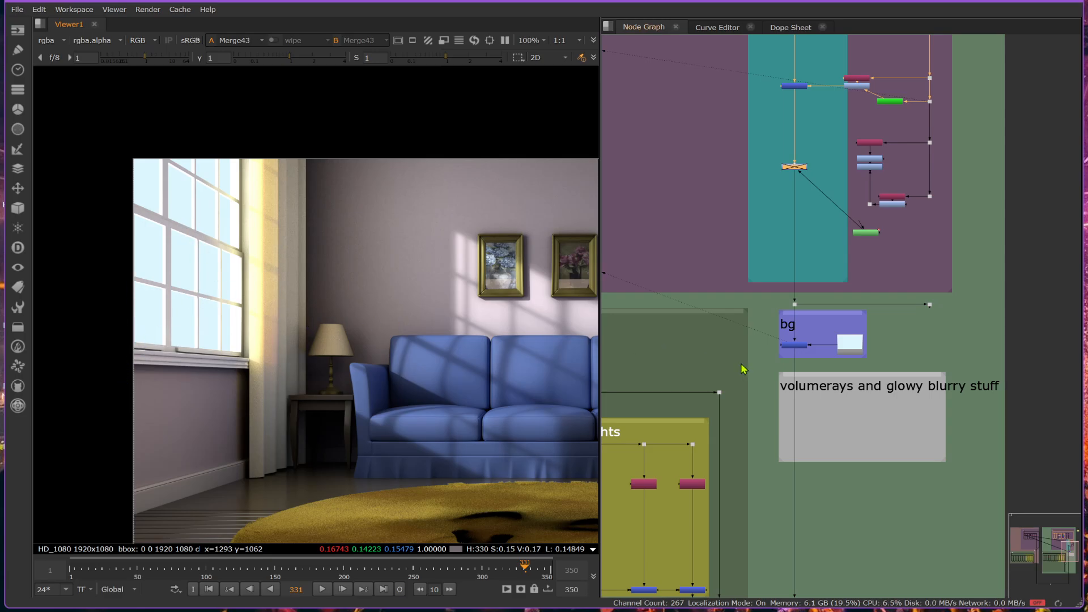
scroll(146, 256, down, 3)
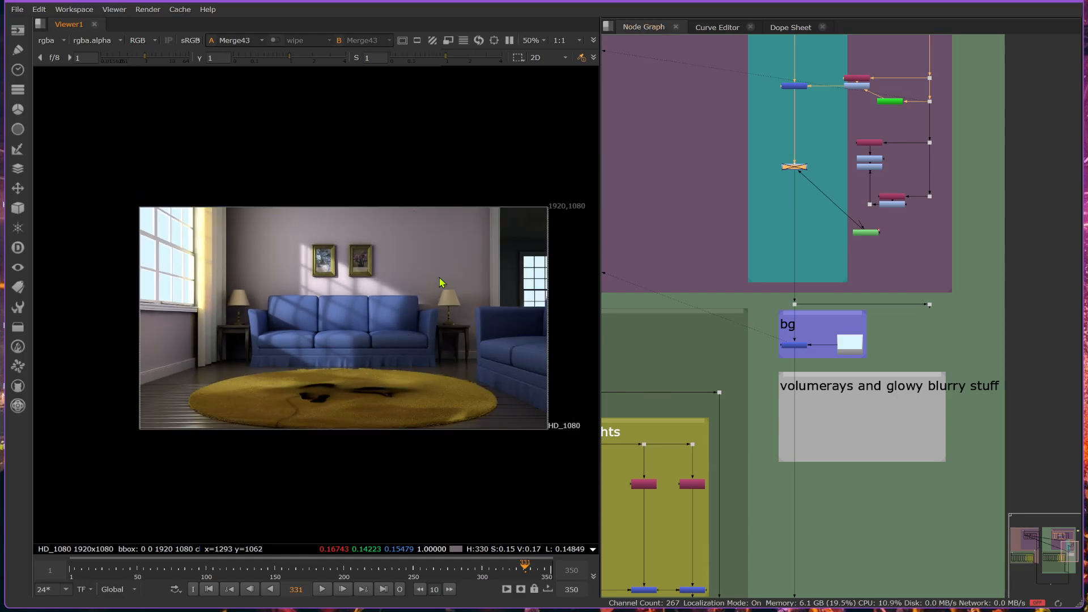
Add a VolumeRays node inside the "volumerays and glowy blurry stuff" backdrop and move its properties window clear of the nodes.
scroll(843, 422, up, 5)
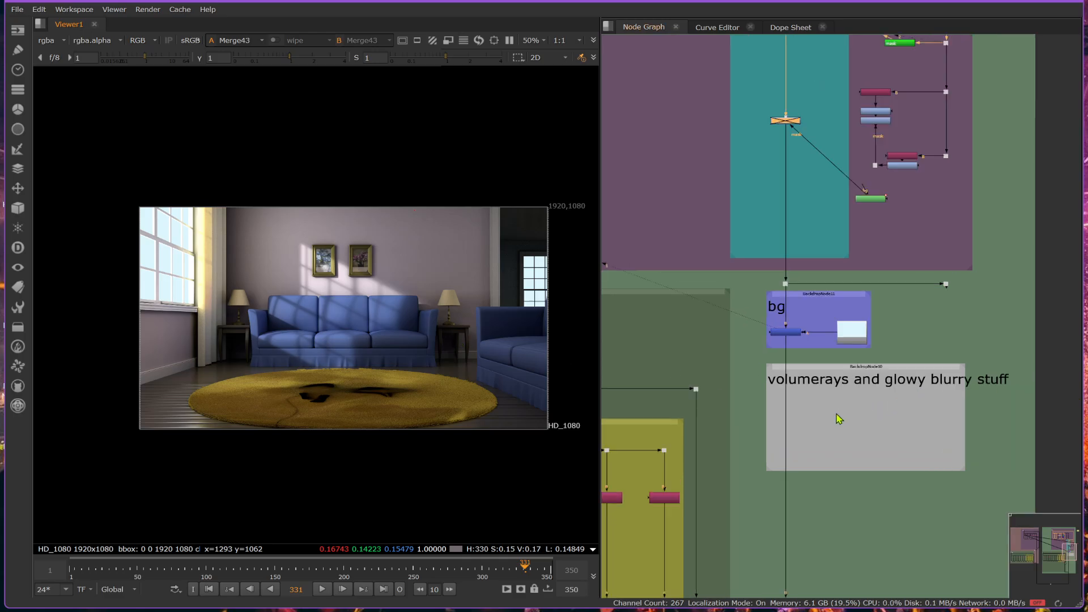
scroll(843, 423, up, 2)
key(Tab)
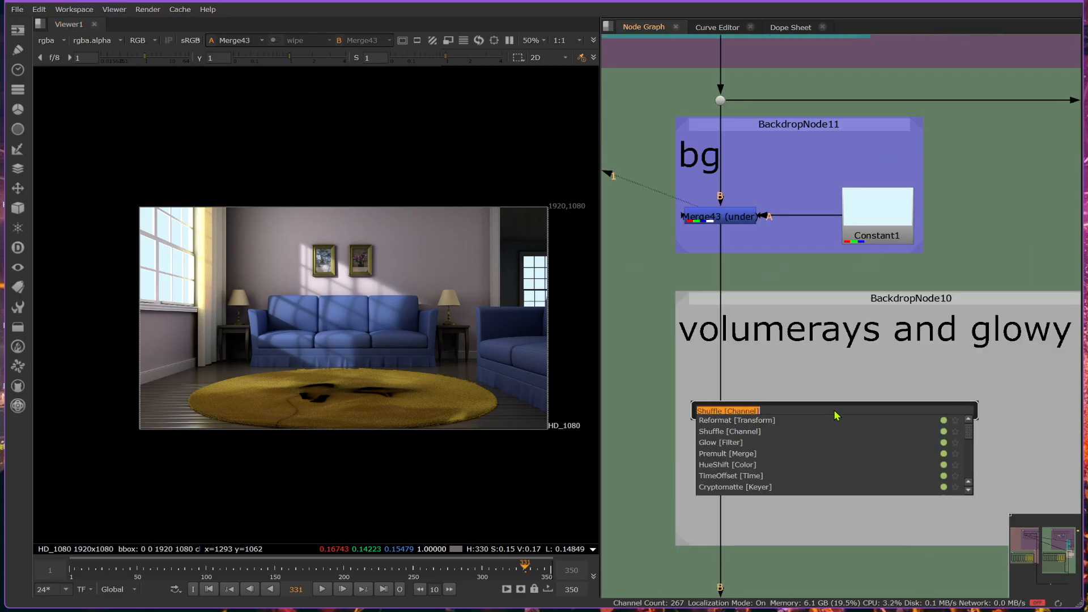
click(856, 342)
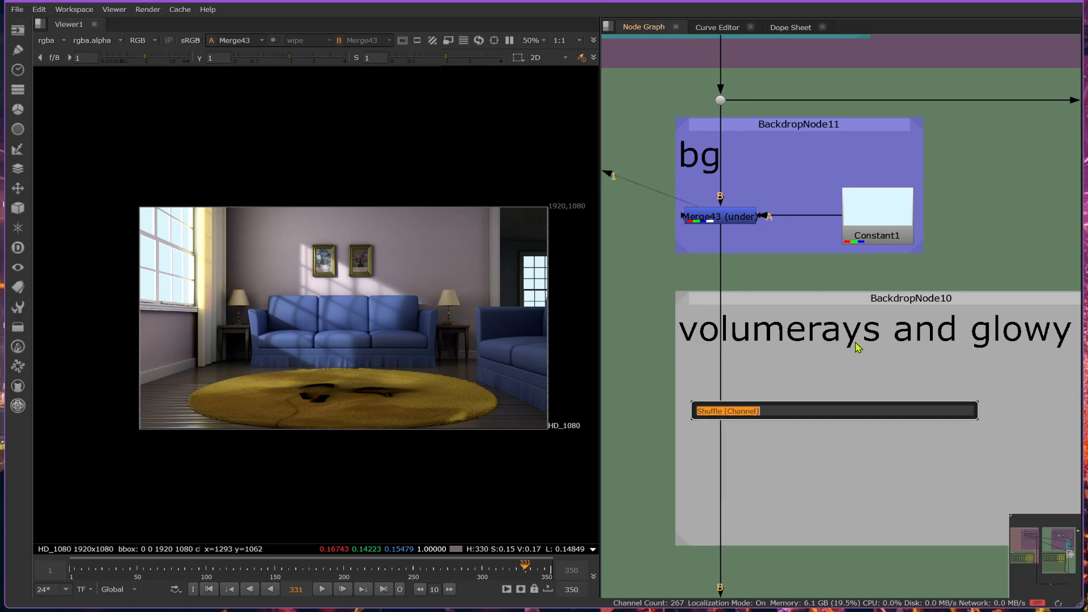
text(v)
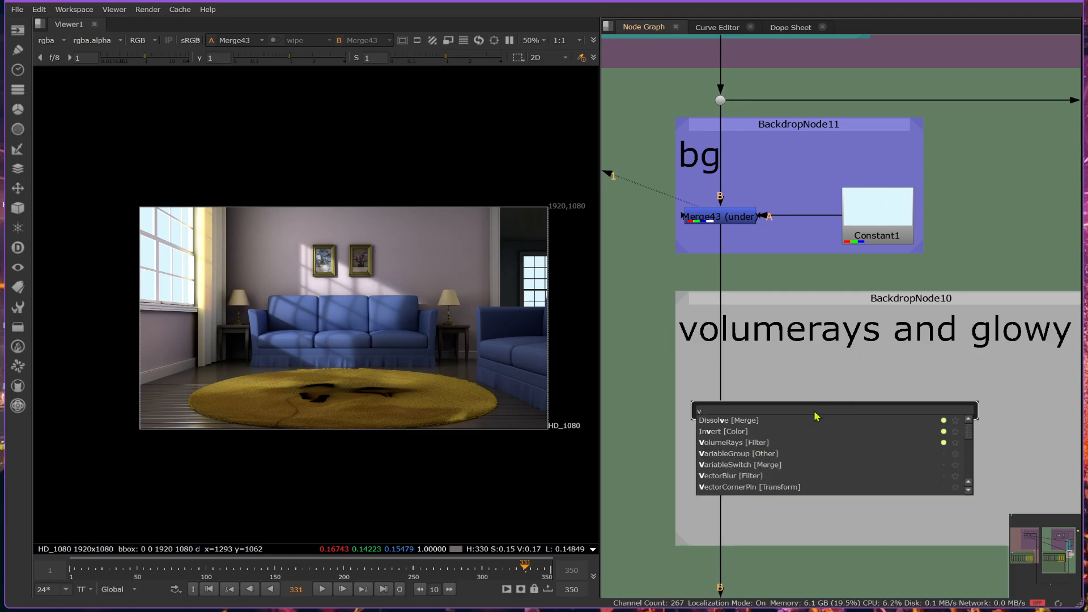
click(746, 443)
middle_drag(890, 426, 909, 333)
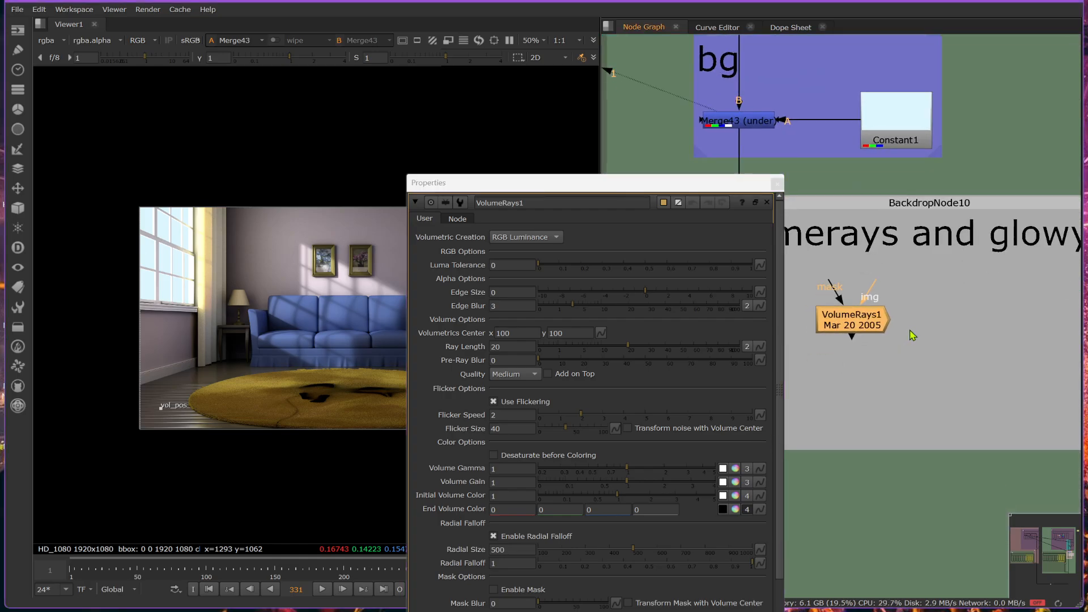
drag(862, 323, 888, 333)
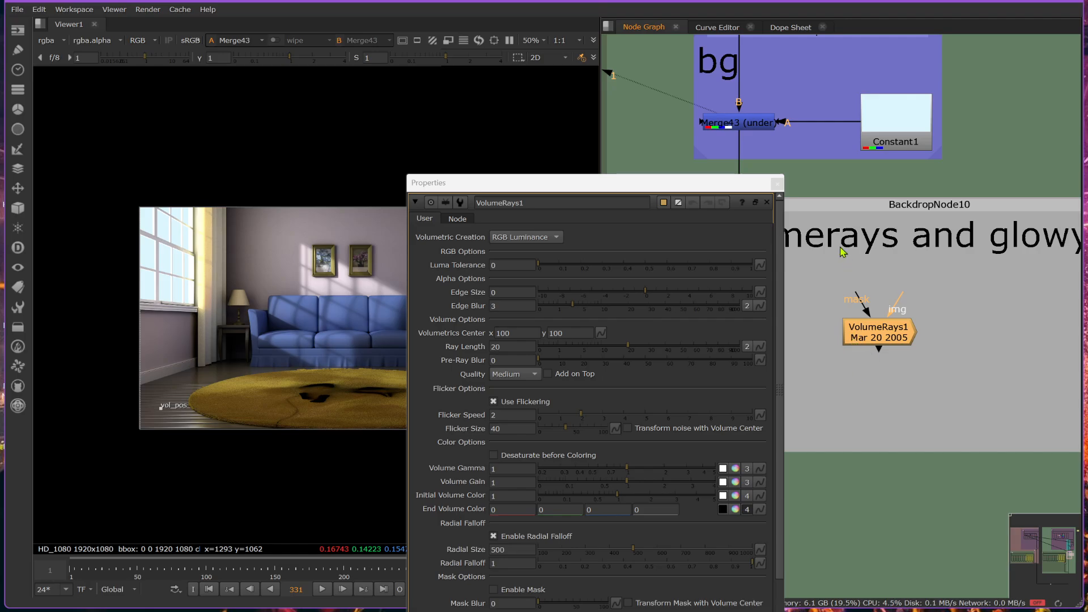
drag(704, 182, 970, 398)
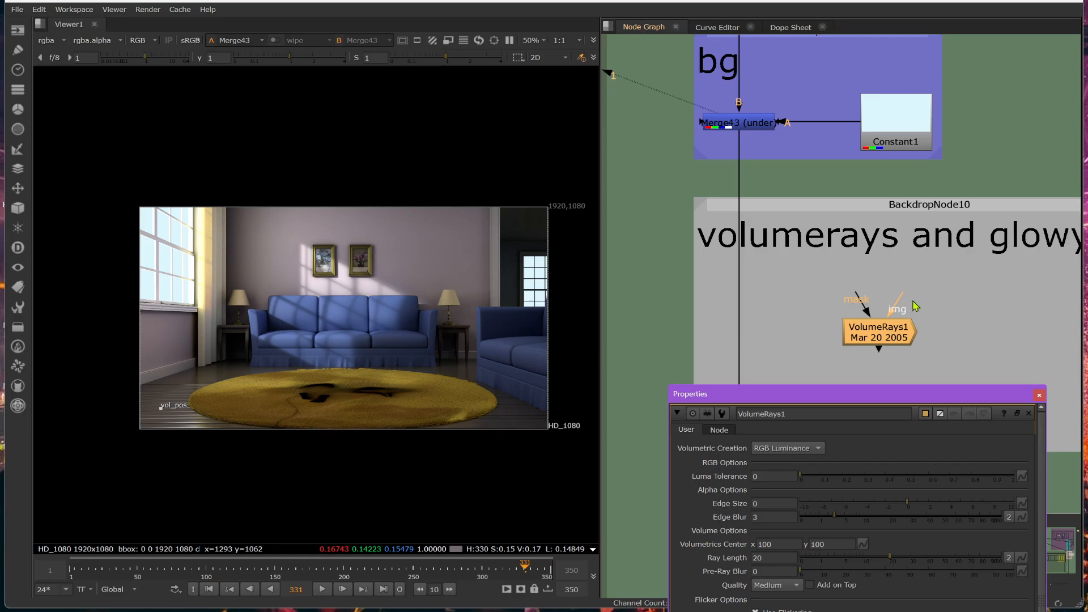
Connect the VolumeRays1 img input to Constant1 and align the node directly beneath it.
mouse_move(913, 301)
mouse_down()
mouse_move(906, 267)
mouse_move(850, 245)
mouse_move(1003, 254)
mouse_move(919, 286)
mouse_move(911, 254)
mouse_move(914, 285)
mouse_up()
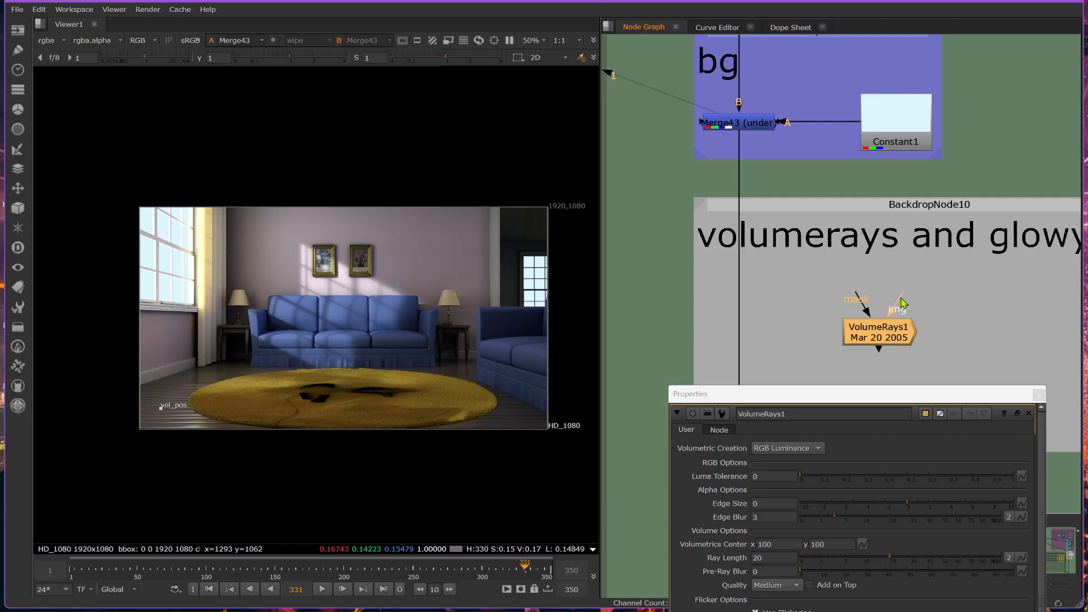
drag(903, 303, 902, 127)
drag(882, 327, 904, 299)
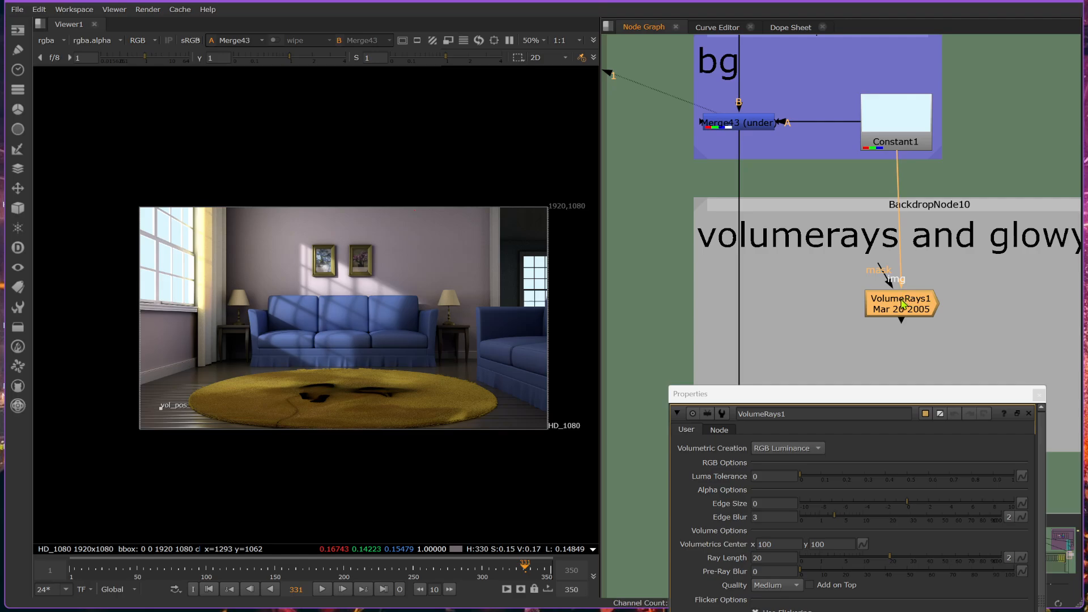
drag(902, 303, 897, 301)
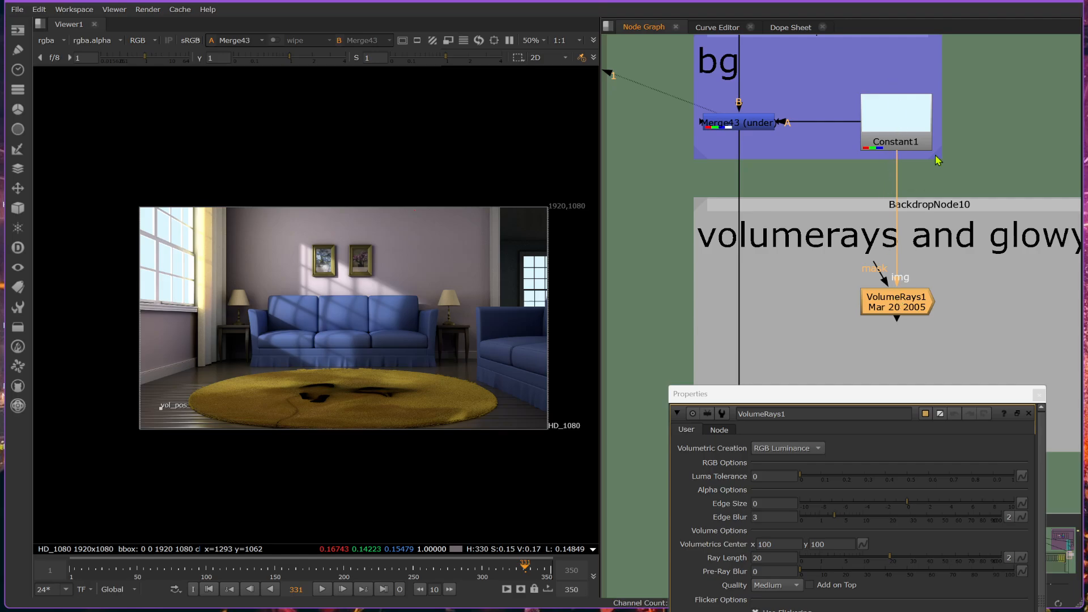
View VolumeRays1 with its volumetrics center moved to about x 652, y 526, and compare it with the Constant1 output.
key(1)
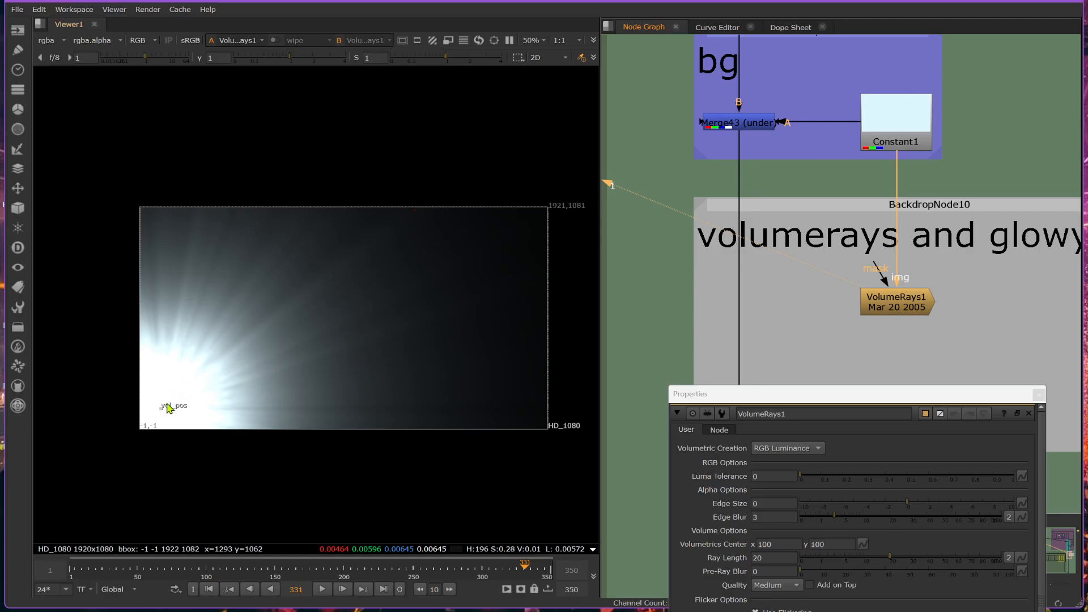
drag(162, 406, 291, 317)
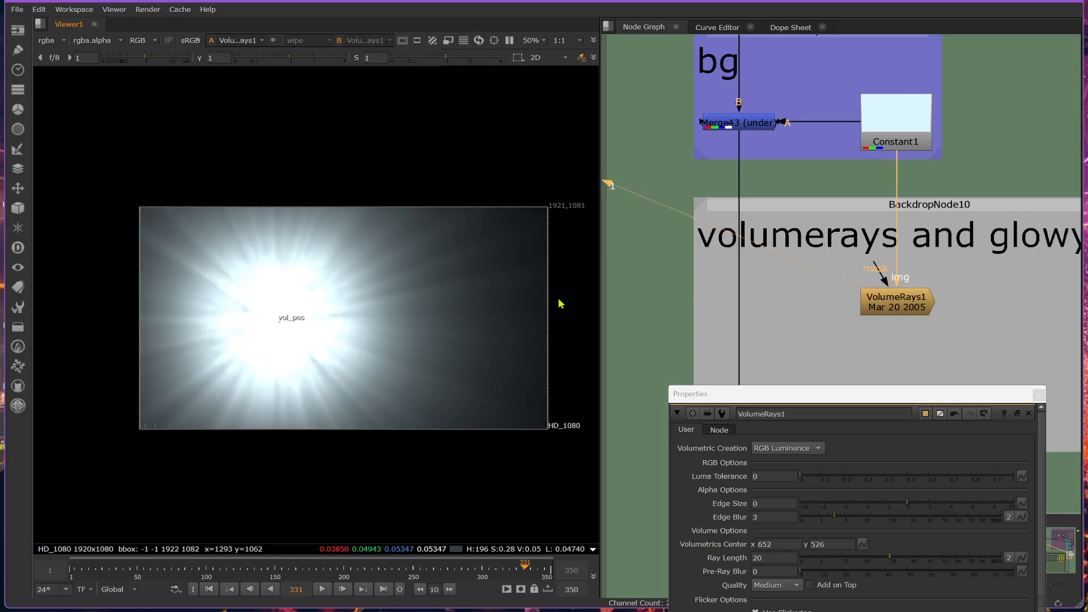
click(919, 128)
key(1)
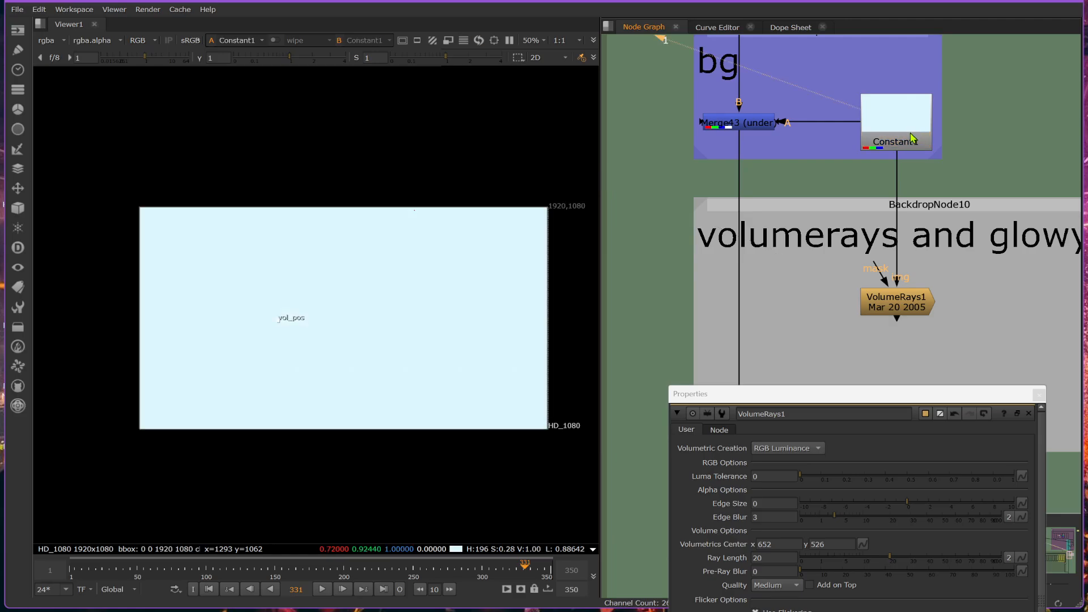
click(895, 308)
key(1)
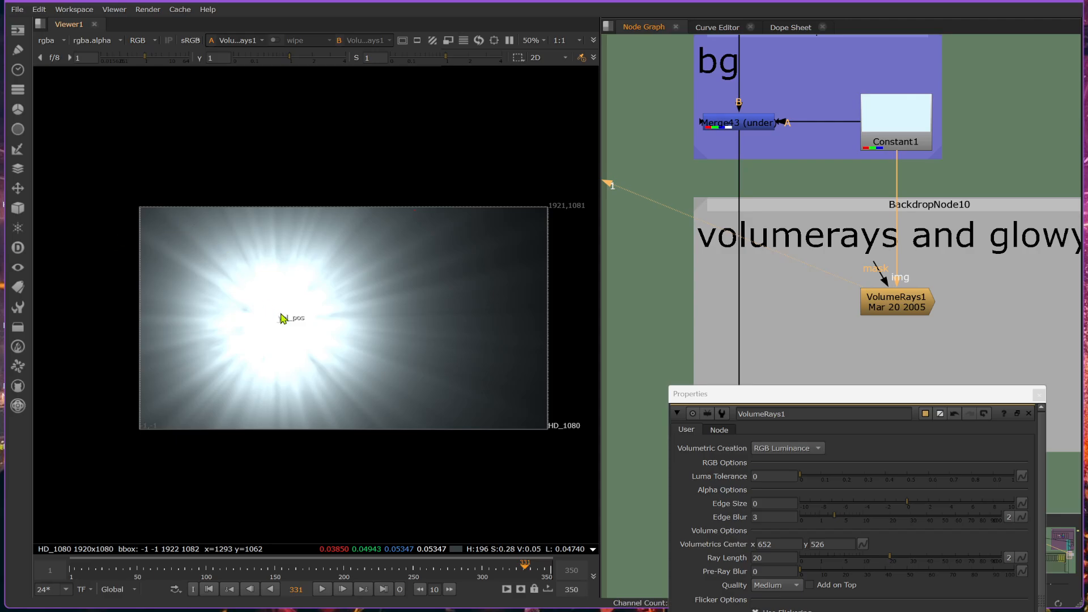
Move the volumetrics center just outside the frame's upper-left corner, at about x -54, y 994.
drag(278, 319, 322, 299)
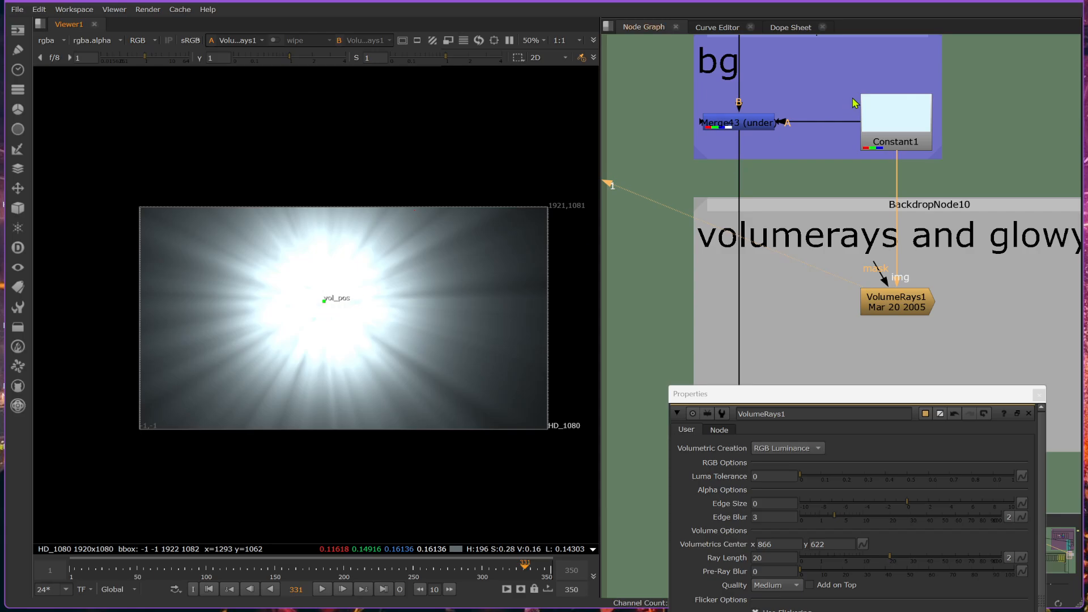
click(904, 120)
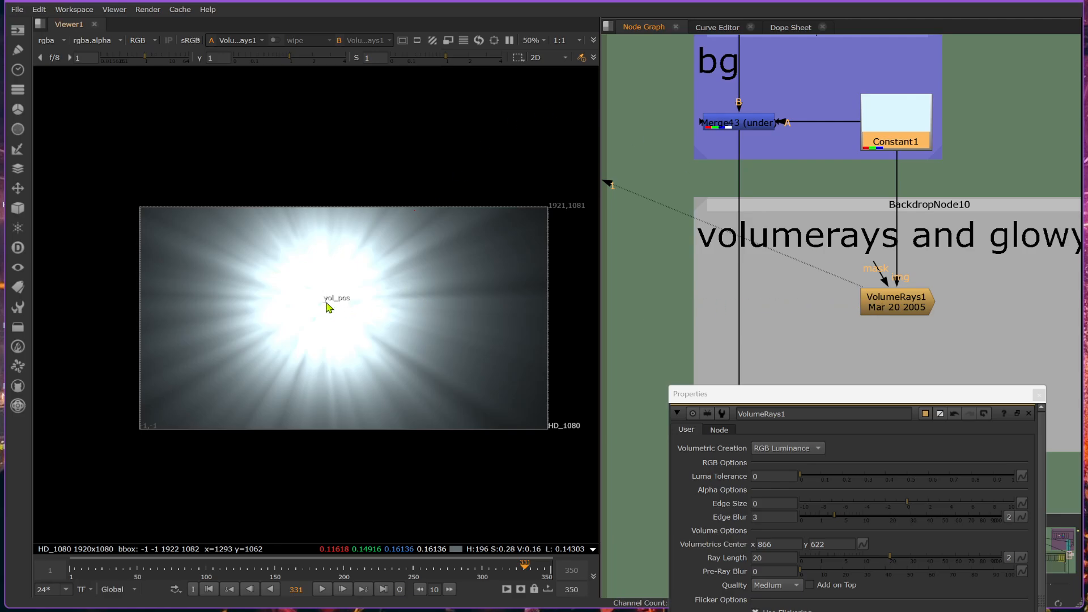
scroll(340, 307, down, 2)
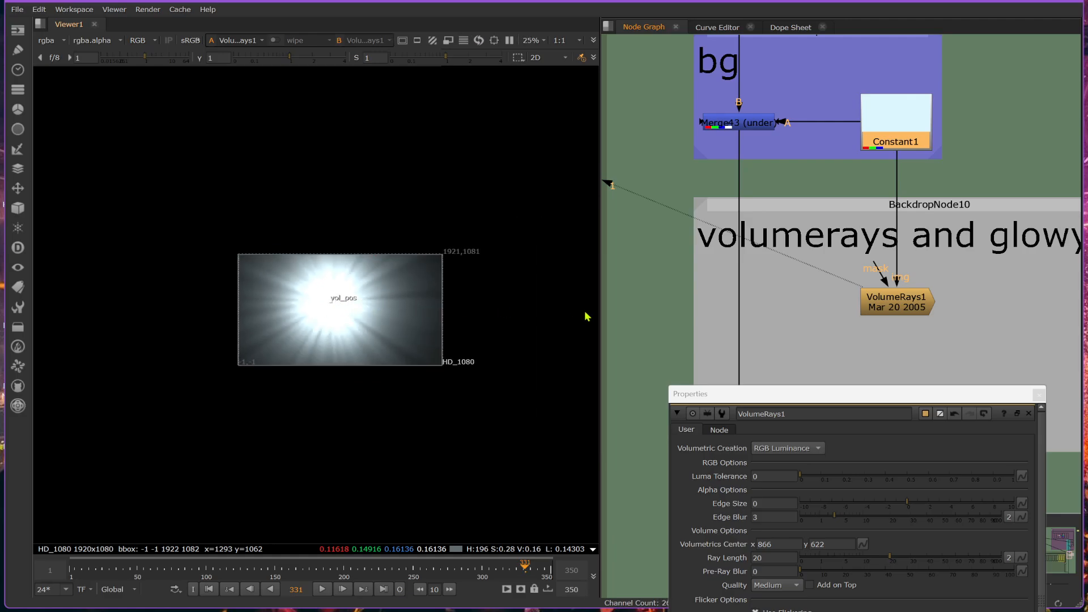
drag(335, 306, 239, 264)
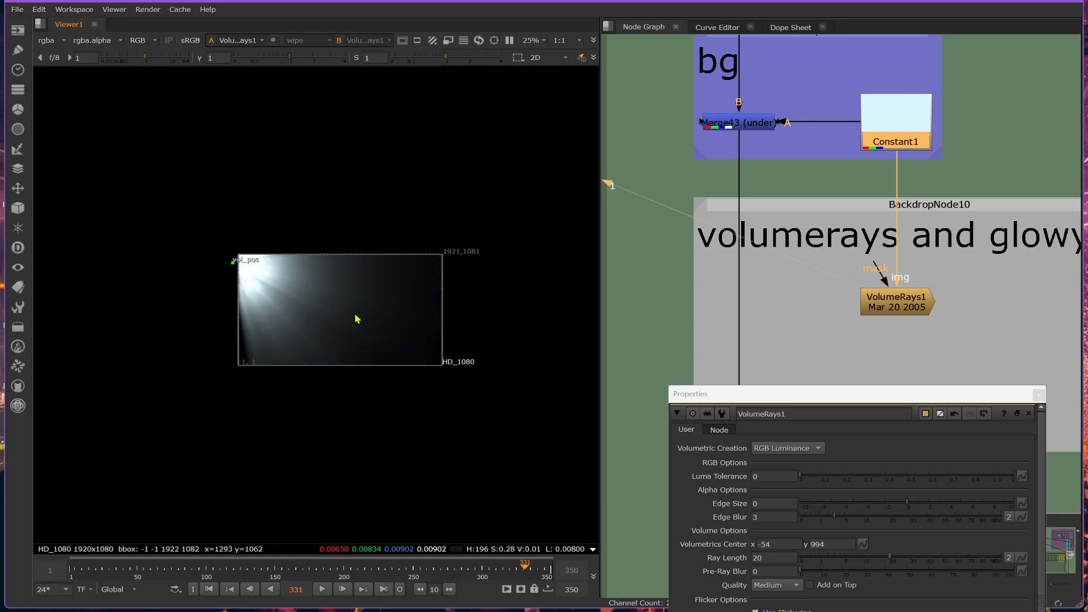
scroll(278, 311, up, 3)
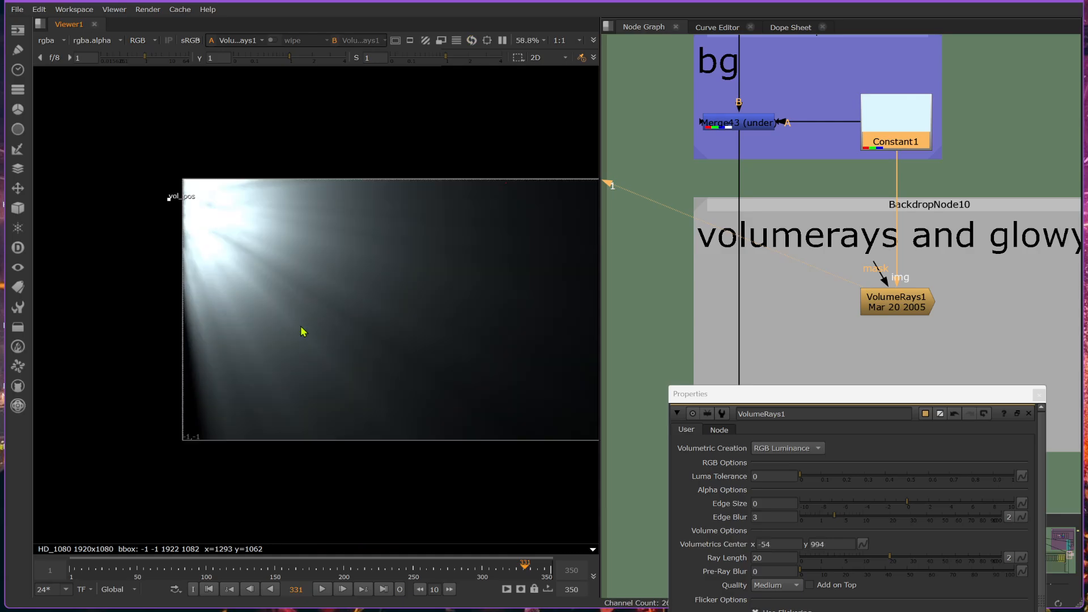
Create a merge with VolumeRays1 as its A input and insert it into the main pipe below Merge43.
click(921, 306)
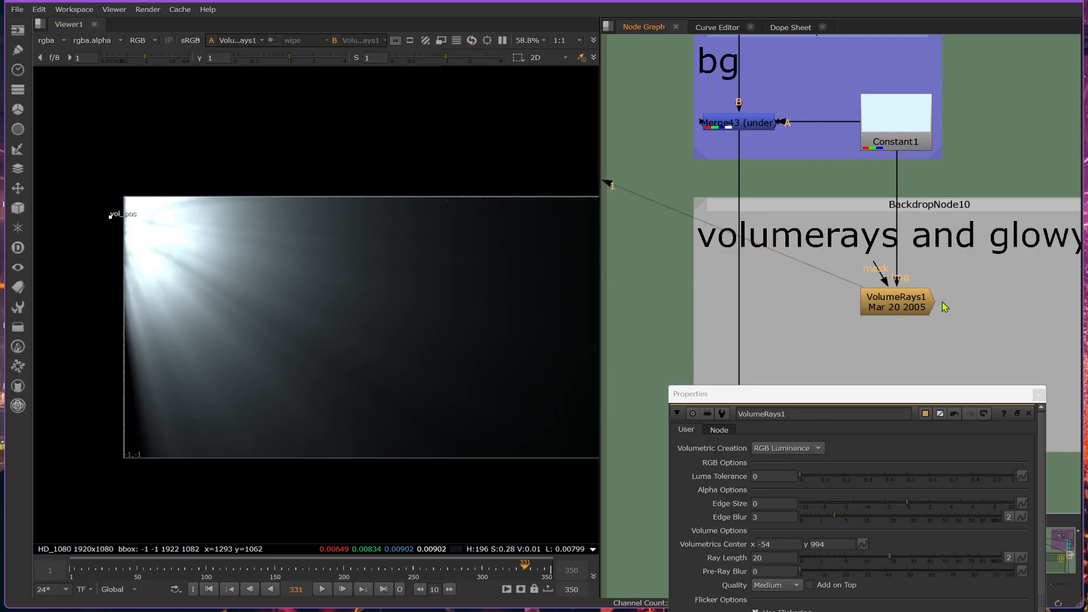
key(m)
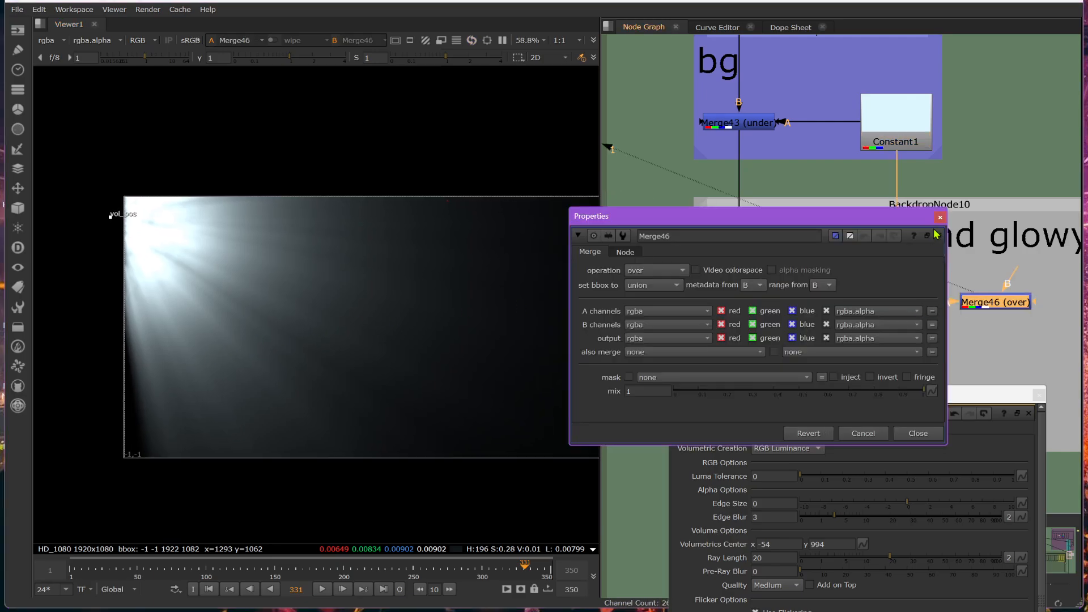
click(940, 218)
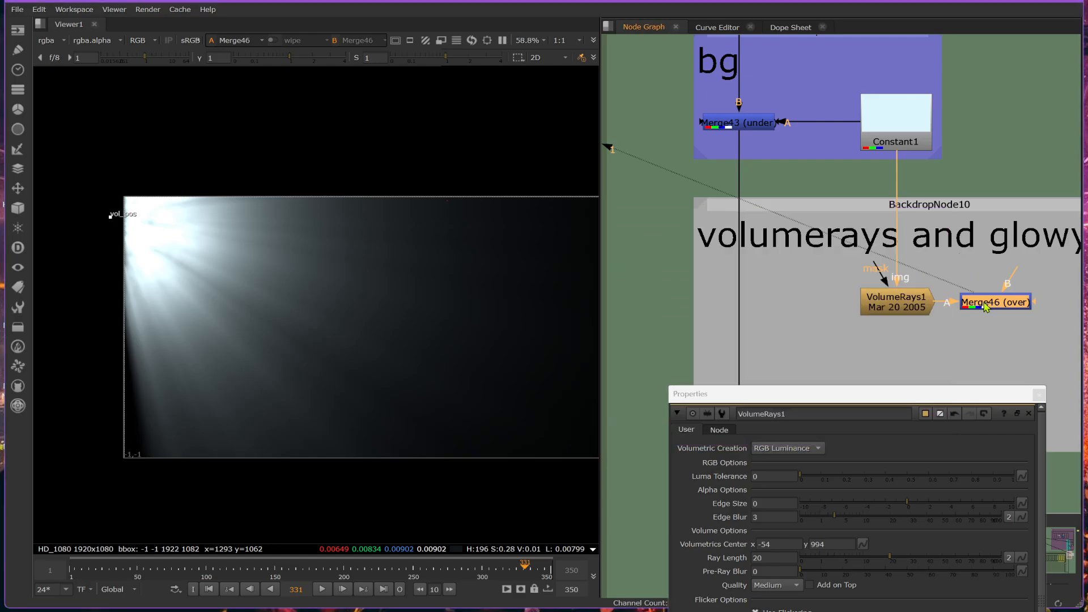
drag(993, 307, 735, 305)
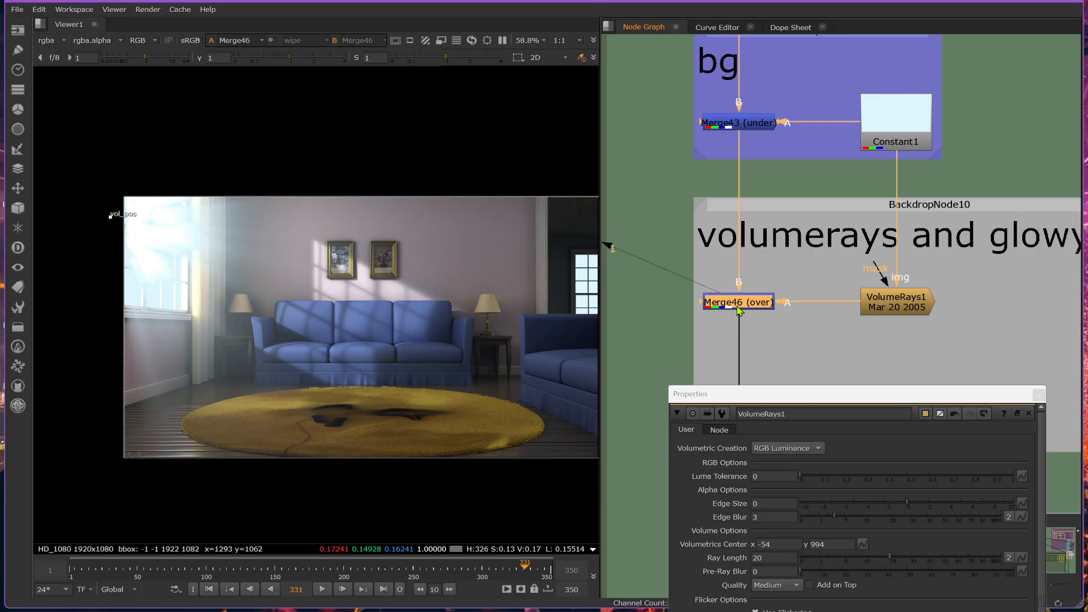
Set the Merge46 operation to plus.
scroll(136, 241, up, 5)
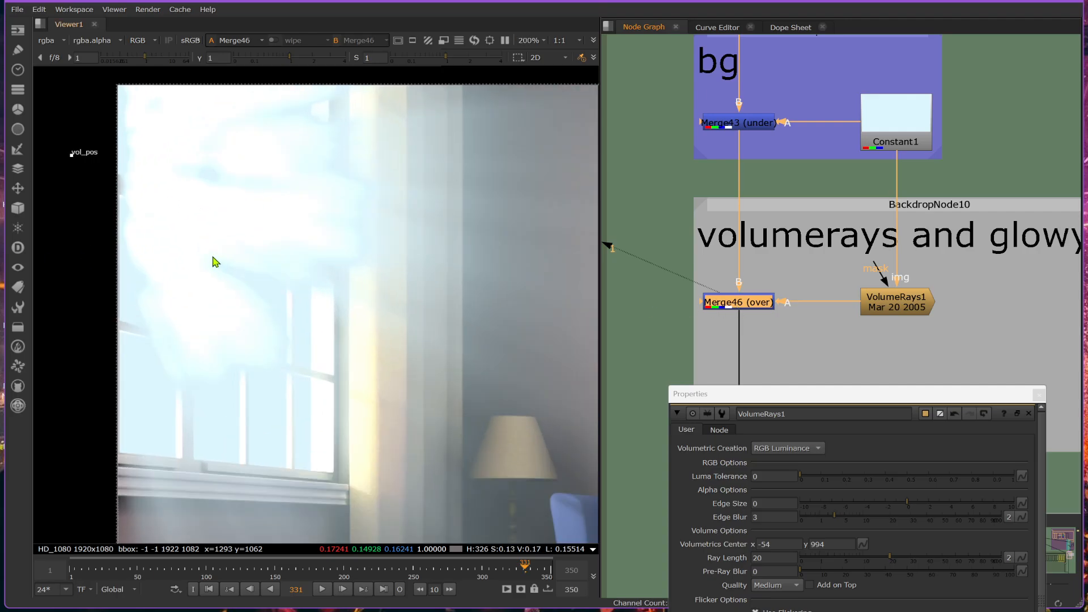
double_click(719, 300)
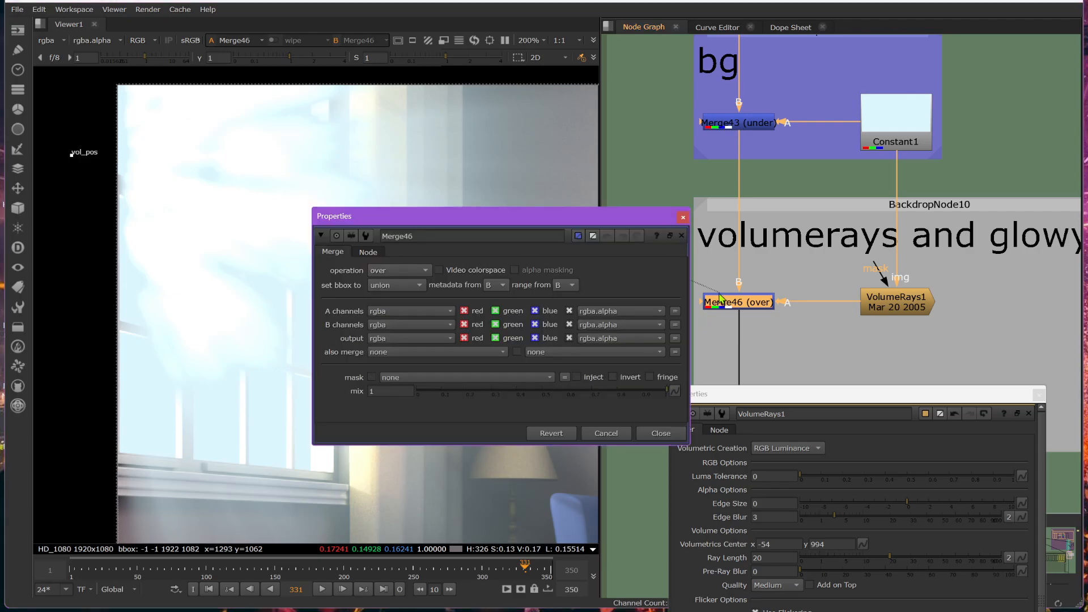
click(406, 273)
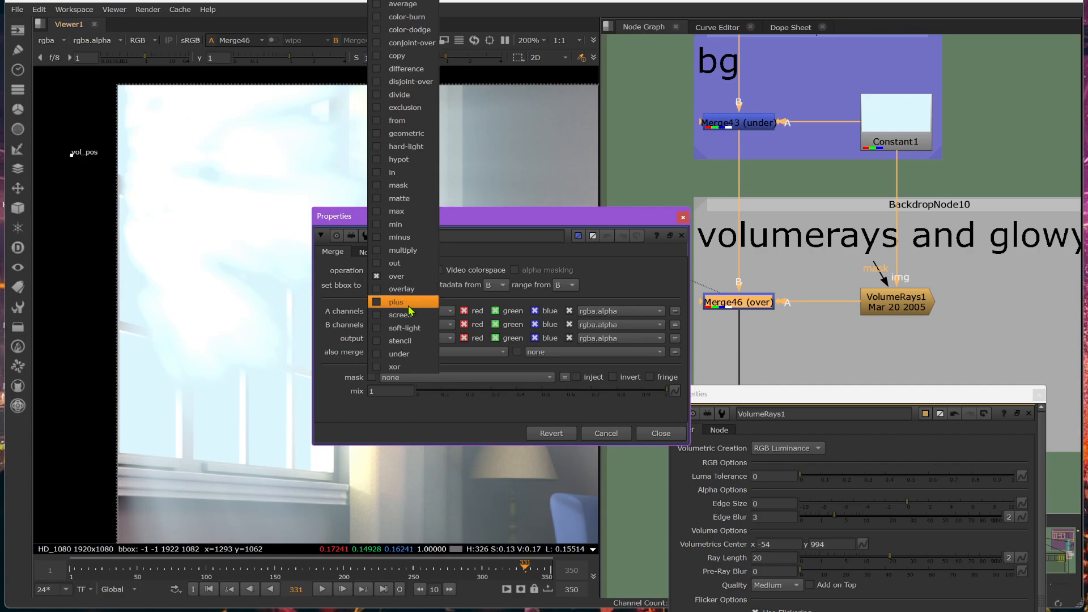
click(407, 302)
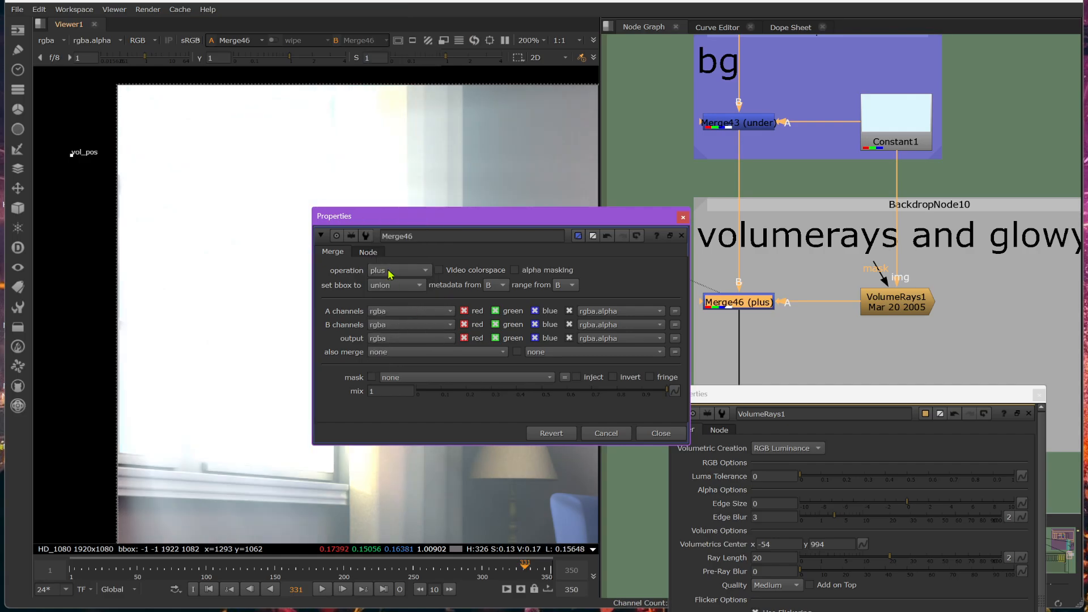
Try the screen operation on Merge46 and inspect the glow around the window.
click(392, 271)
click(396, 316)
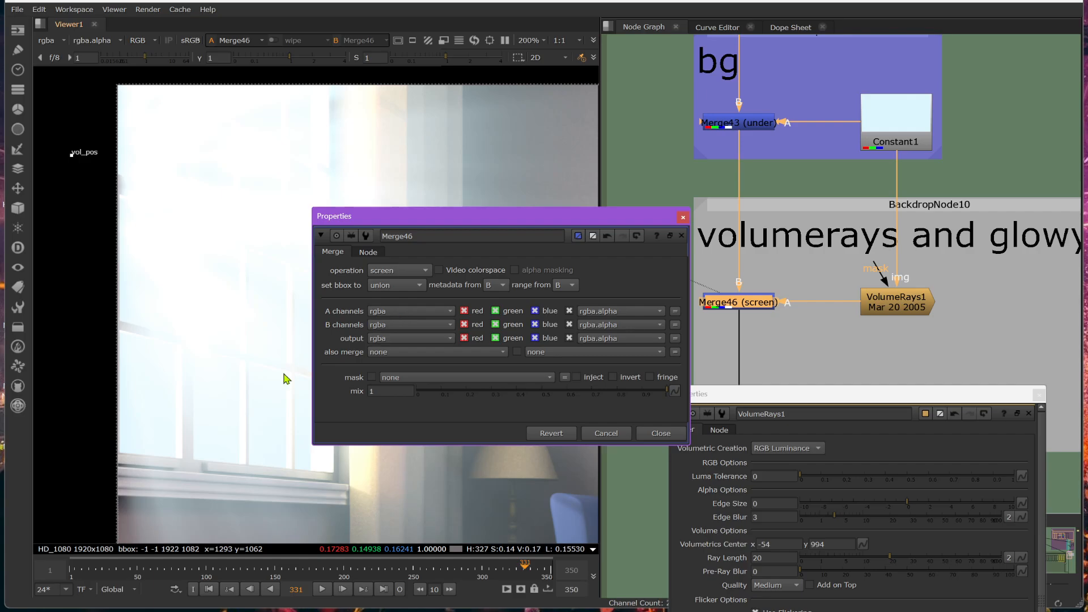
scroll(147, 247, down, 2)
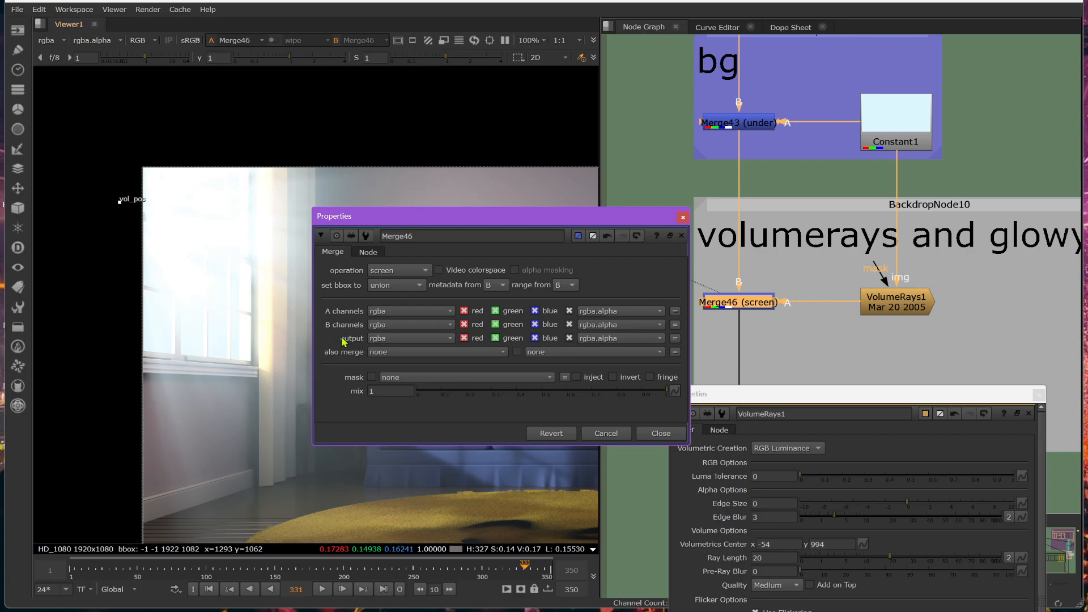
Set the Merge46 operation back to plus and close its properties.
click(381, 271)
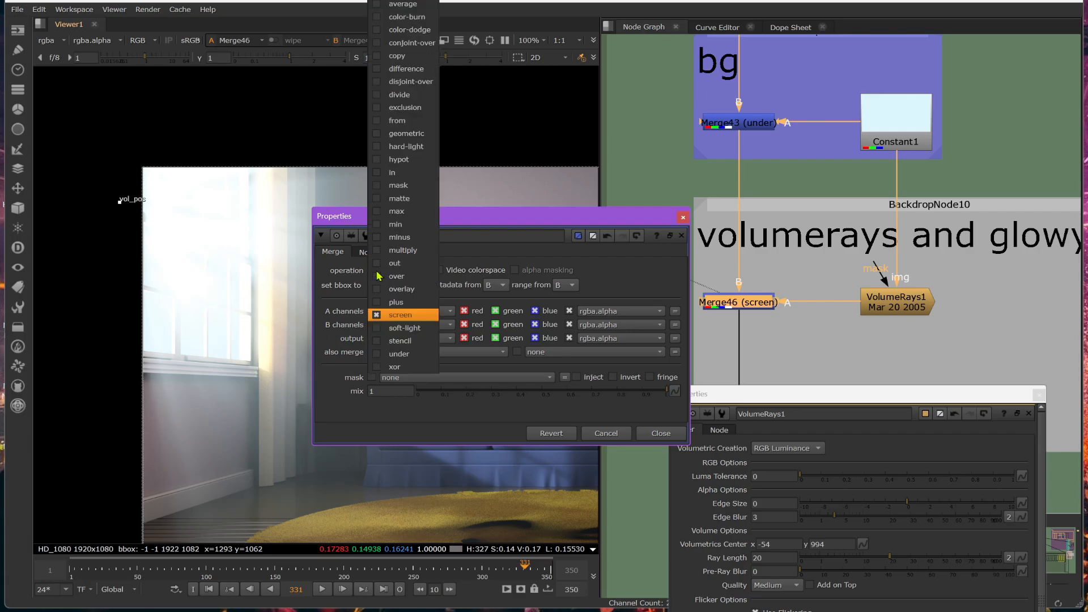
click(396, 302)
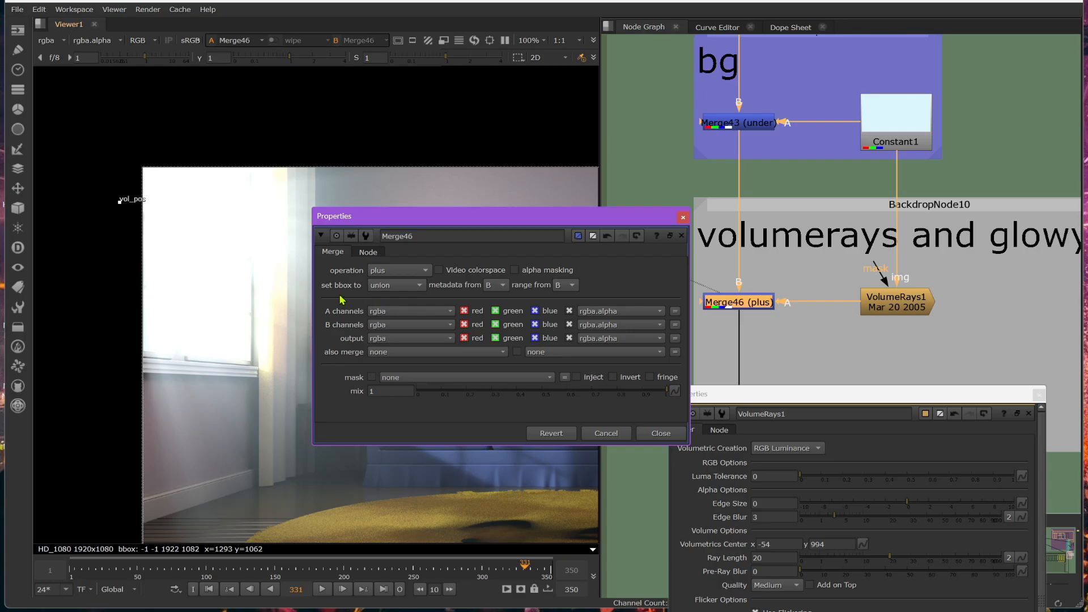
click(658, 433)
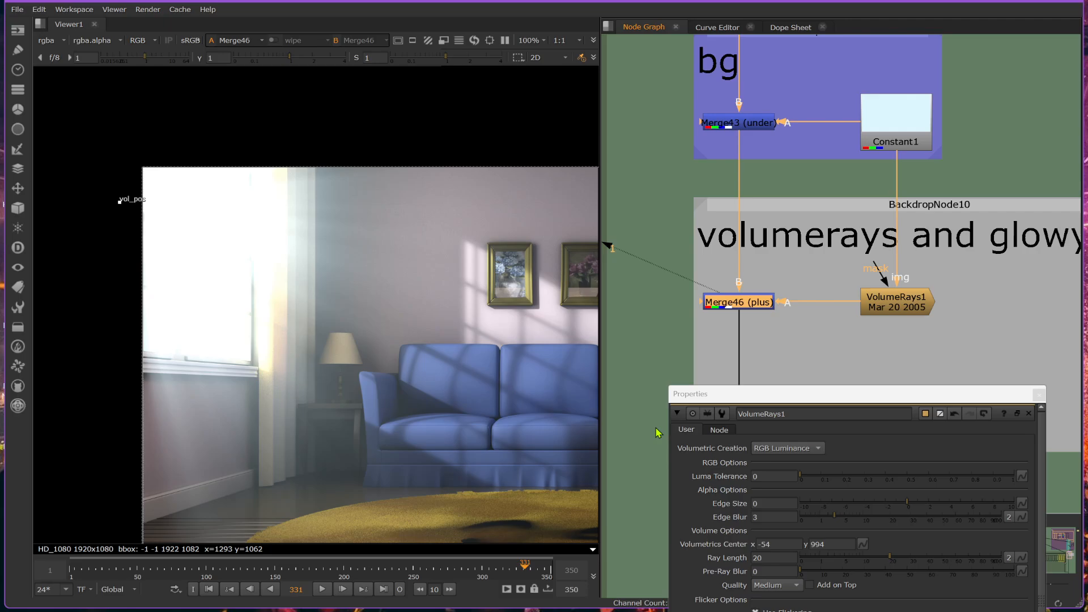
scroll(209, 335, down, 3)
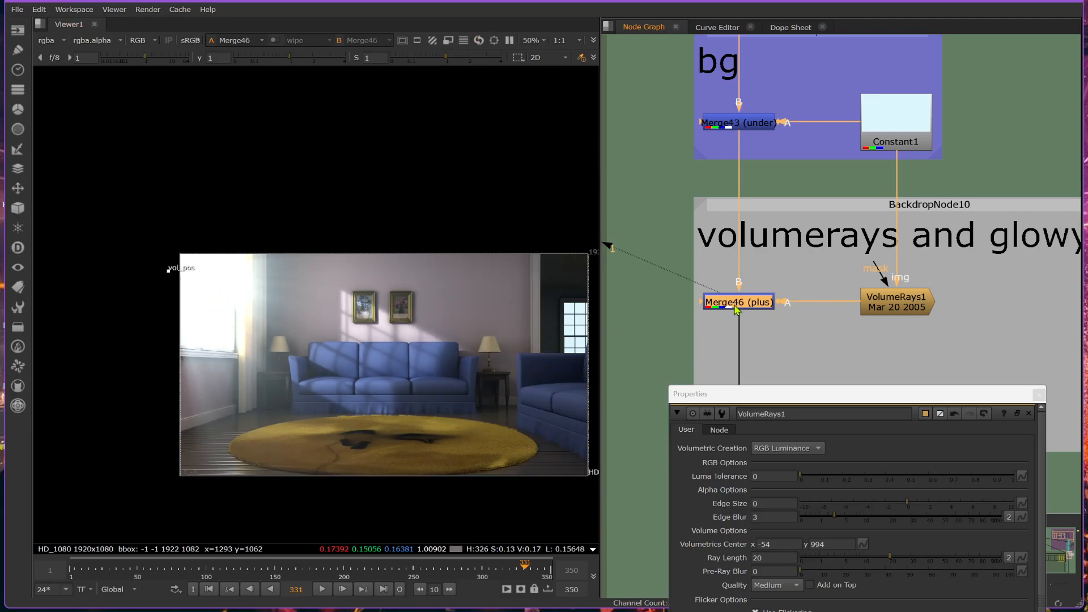
Toggle Merge46 off and on several times to compare the room with and without the rays.
key(d)
key(d)
key(d)
key(d)
key(d)
key(d)
click(889, 311)
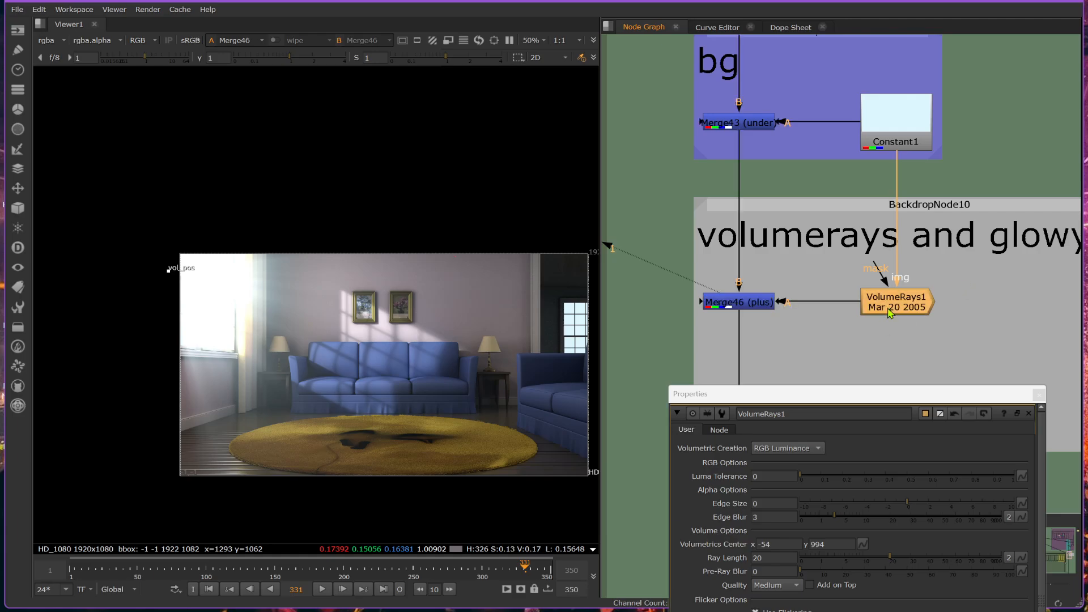
View the alpha channel of Merge43 and examine the window cutouts up close.
click(762, 130)
key(1)
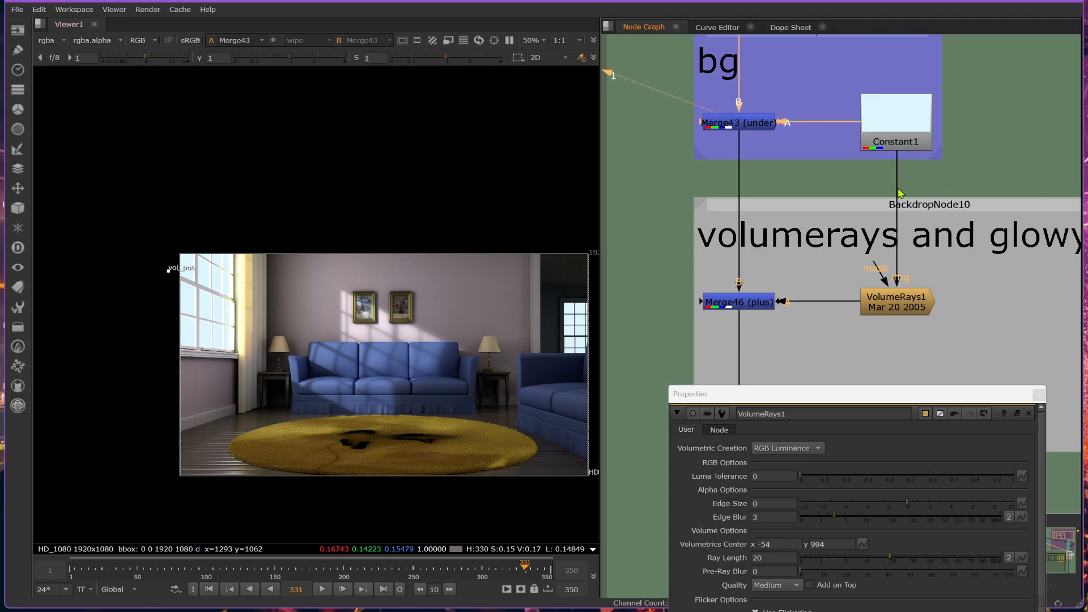
click(771, 132)
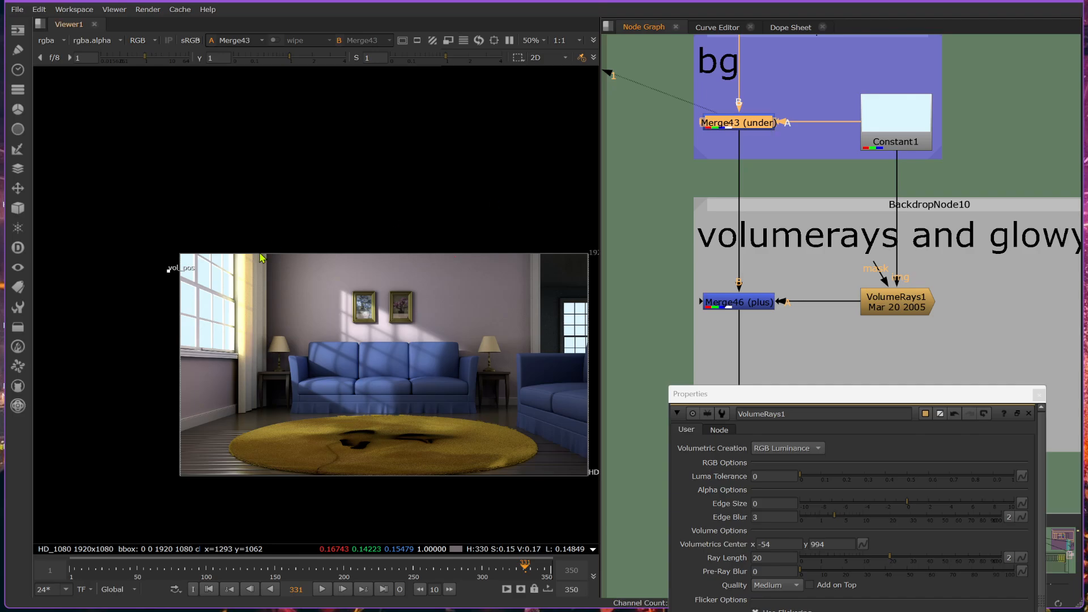
key(a)
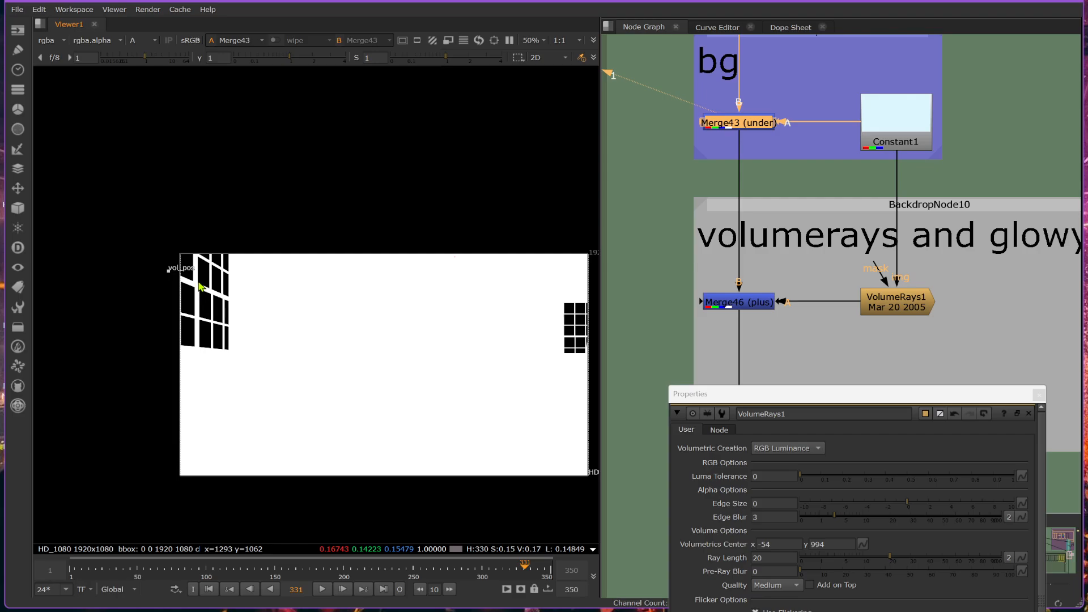
scroll(204, 286, up, 2)
scroll(165, 301, up, 2)
scroll(217, 241, down, 1)
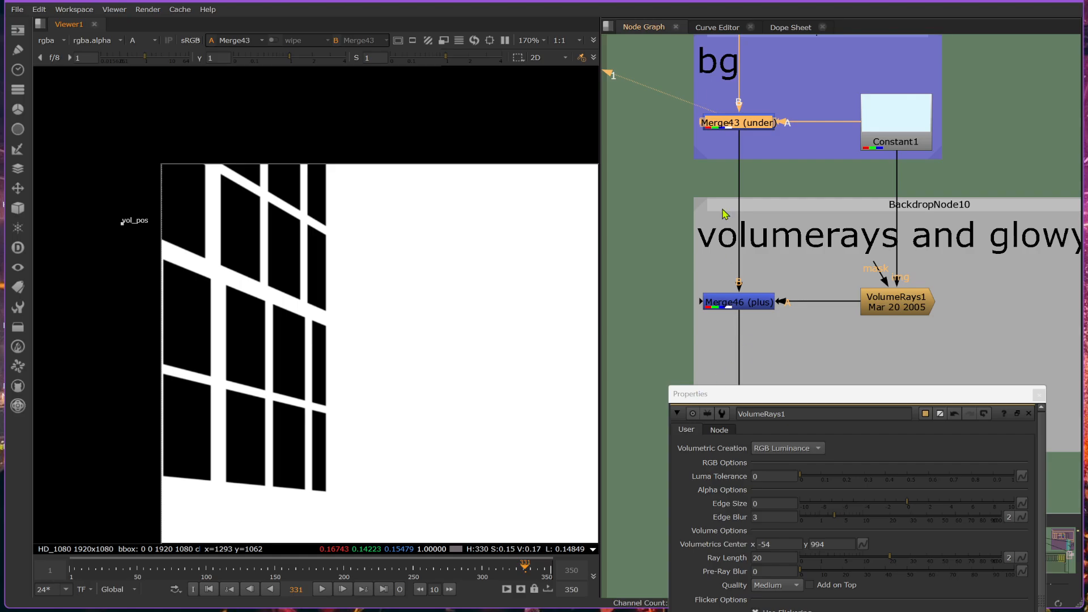
drag(877, 265, 843, 250)
scroll(179, 284, down, 5)
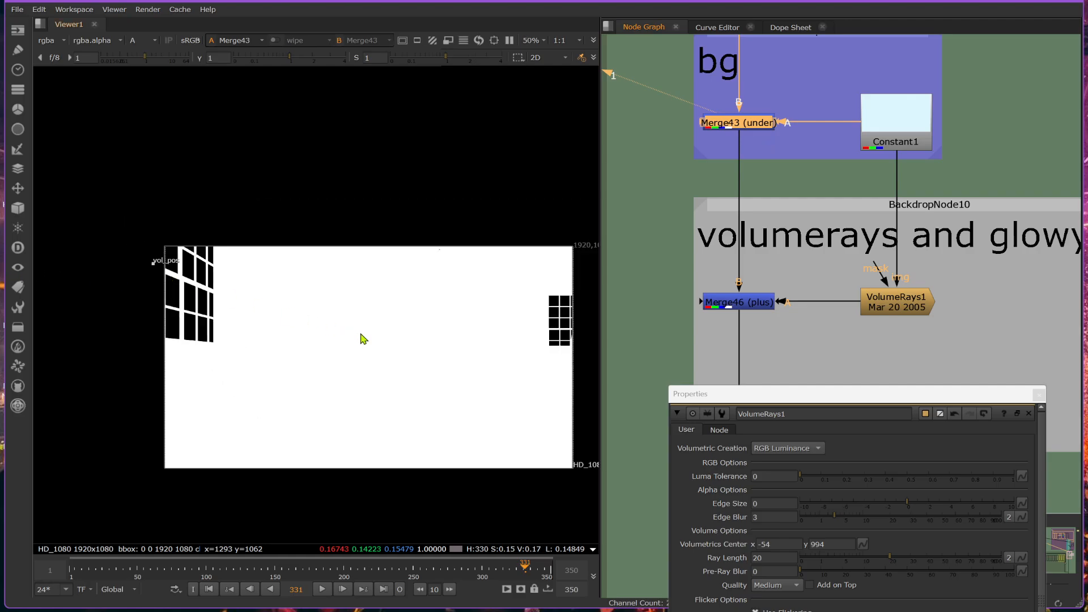
Survey the node graph around the bg section and check the Merge43 settings.
scroll(889, 315, down, 5)
scroll(890, 315, down, 3)
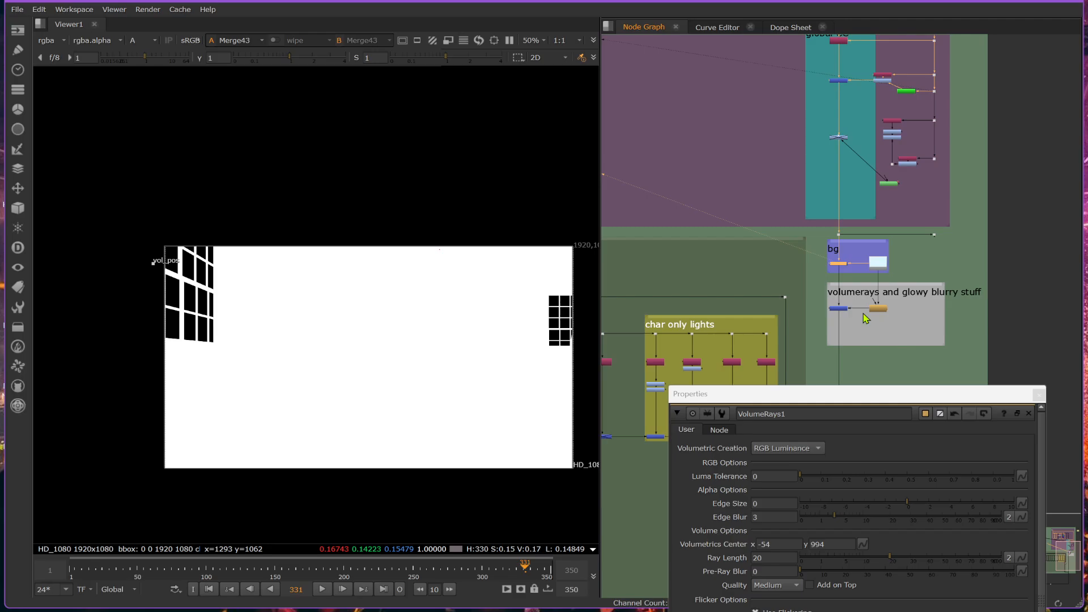
middle_drag(866, 292, 888, 376)
drag(534, 60, 839, 176)
scroll(969, 243, down, 3)
scroll(748, 63, up, 4)
scroll(731, 60, down, 5)
scroll(873, 254, up, 7)
scroll(857, 228, up, 3)
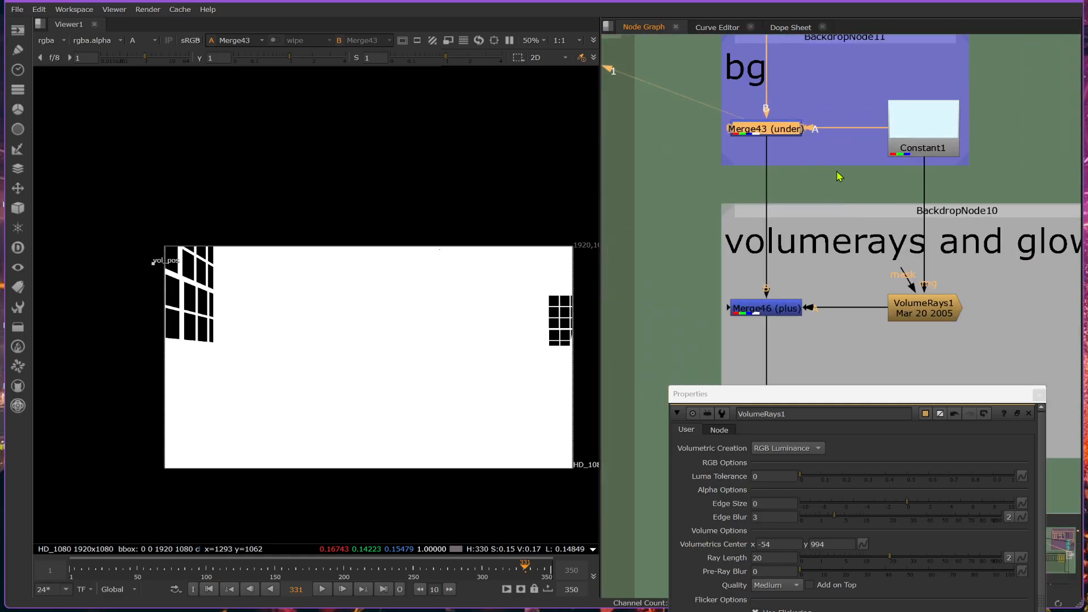
double_click(768, 130)
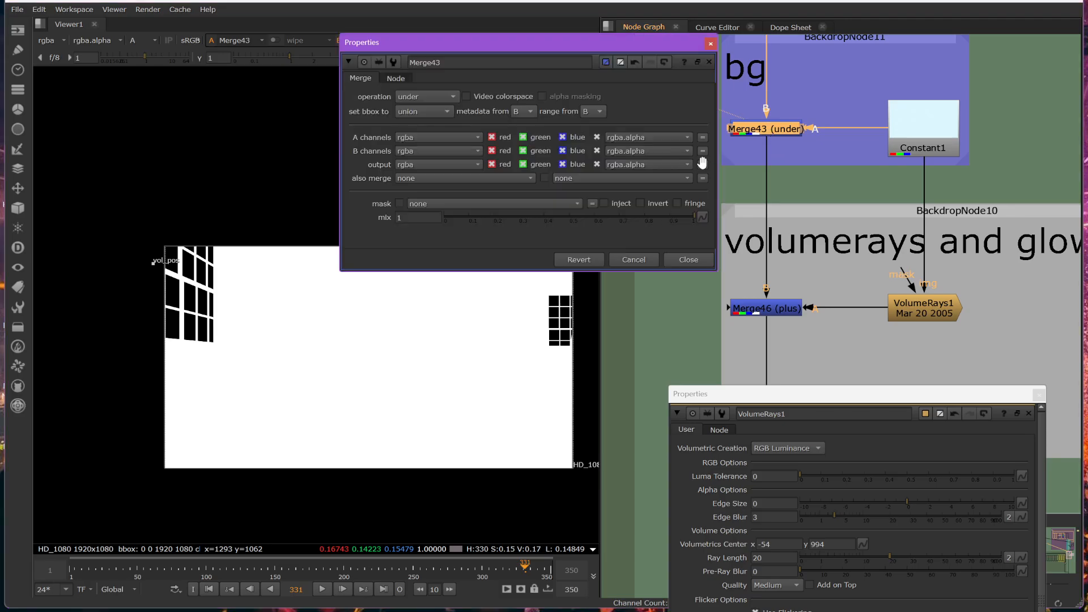
click(682, 262)
Insert a dot in the main pipe just below Merge43 and connect the VolumeRays1 mask input to it.
drag(905, 279, 831, 200)
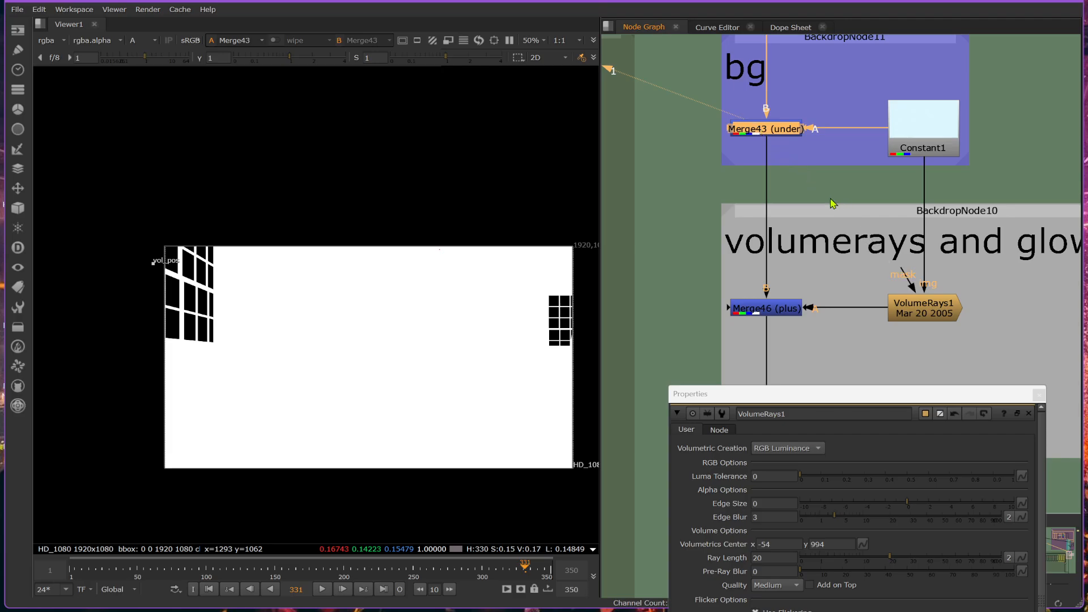
ctrl+click(776, 220)
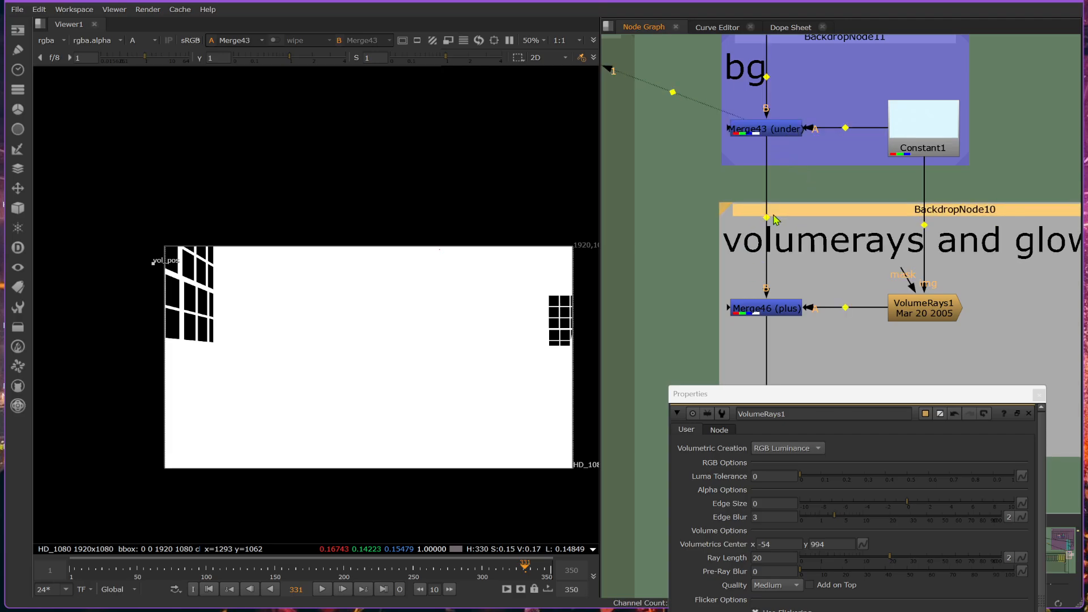
ctrl+drag(766, 217, 766, 179)
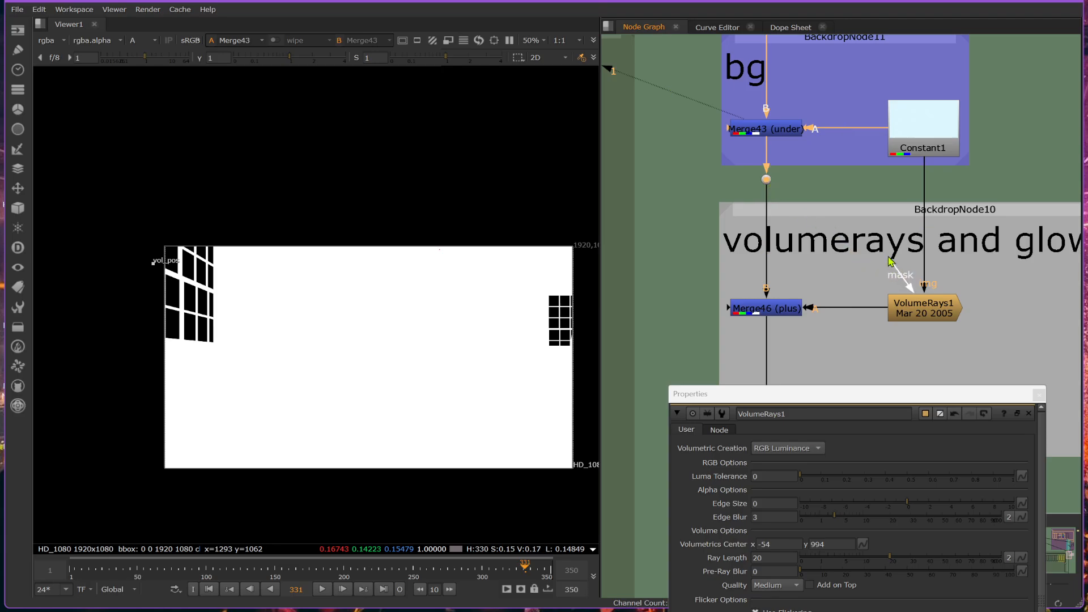
drag(890, 261, 767, 180)
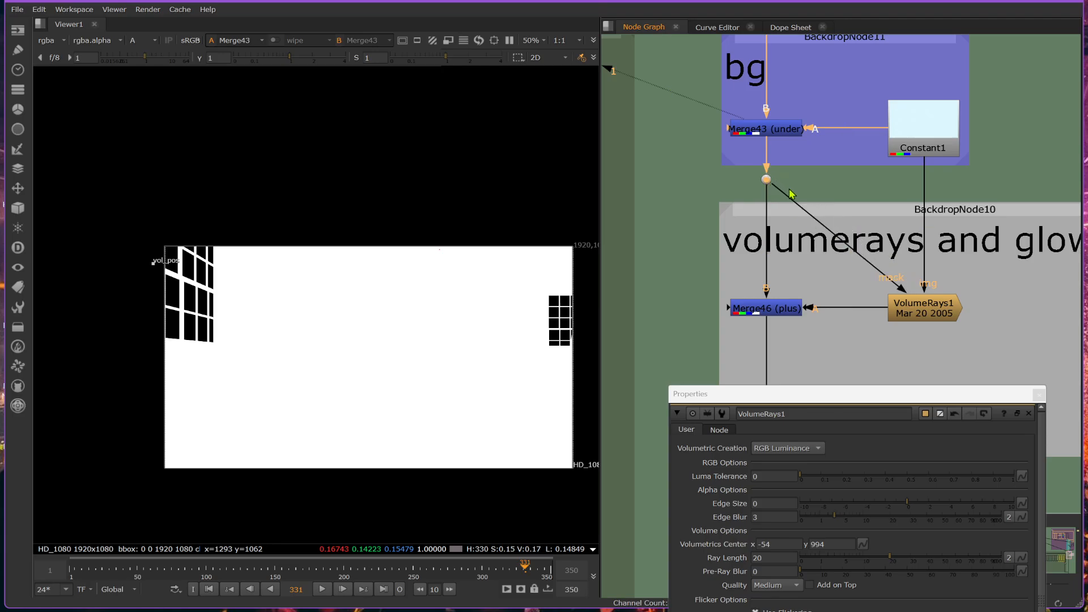
View VolumeRays1 and enable its mask option.
click(934, 320)
key(1)
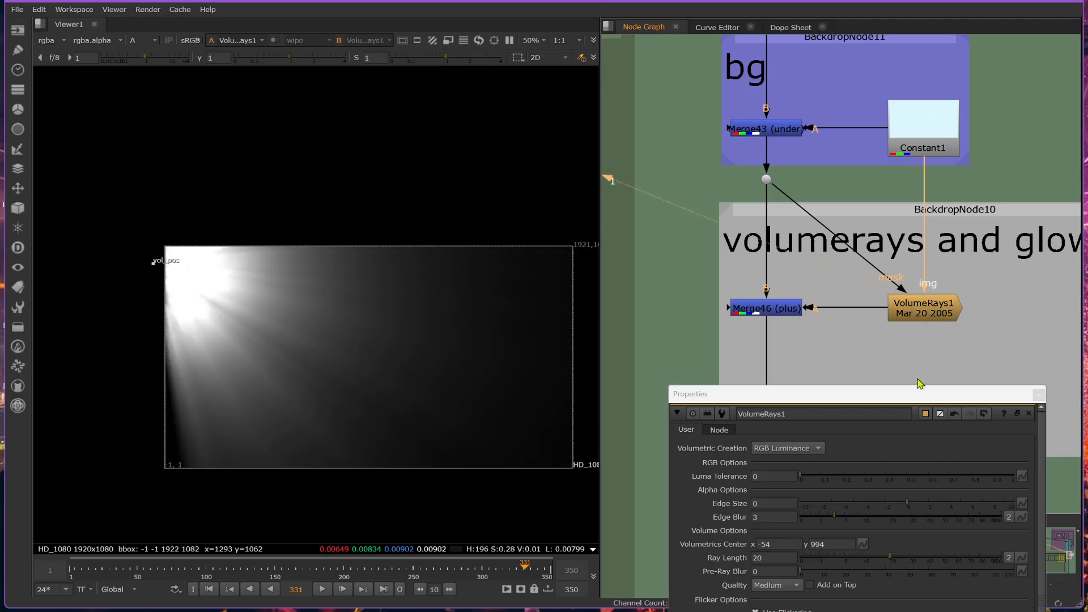
drag(919, 392, 911, 90)
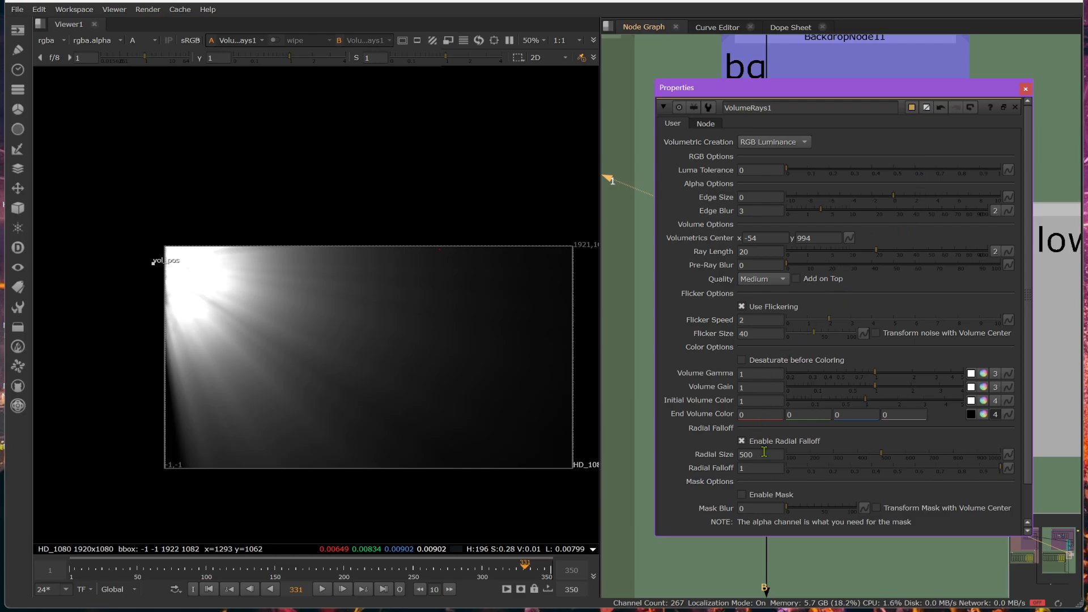
drag(865, 95, 922, 85)
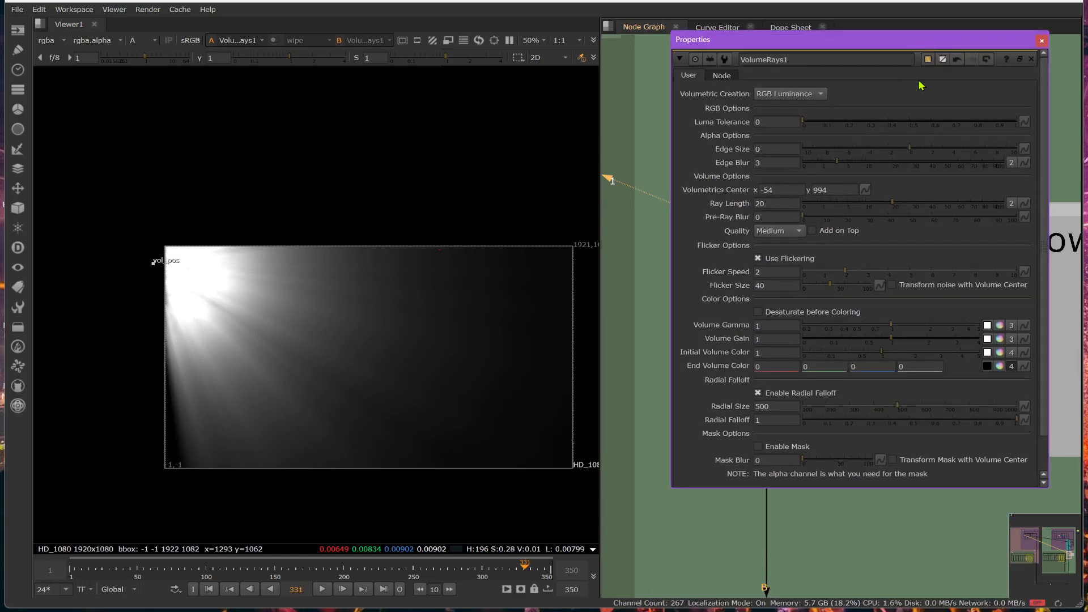
click(759, 448)
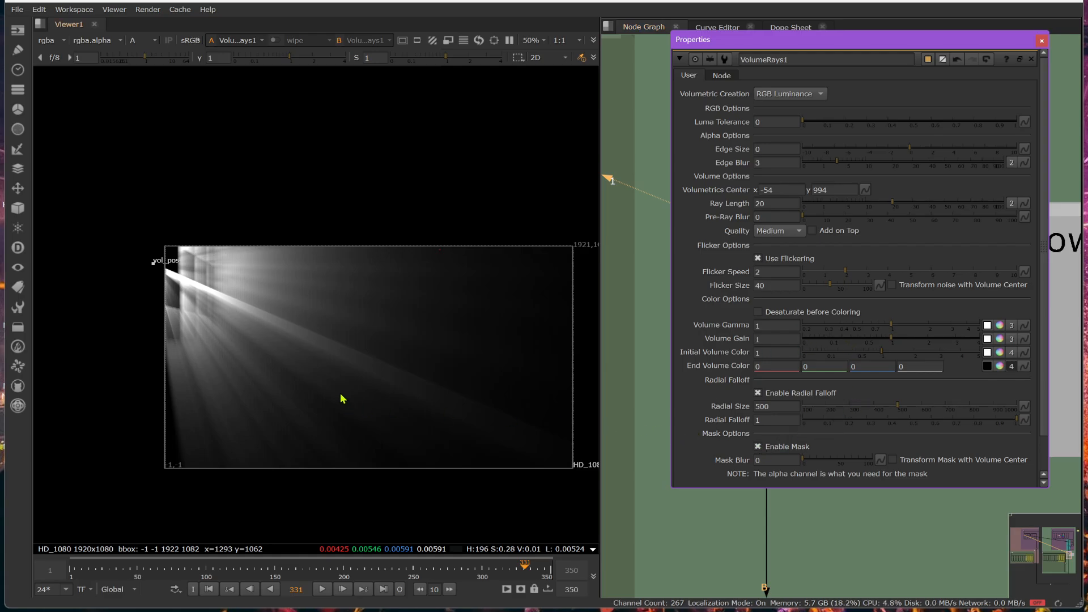
Move the volumetrics center inside the window at about x 108, y 982, inspect the masked rays, and close the VolumeRays1 properties.
drag(157, 265, 439, 354)
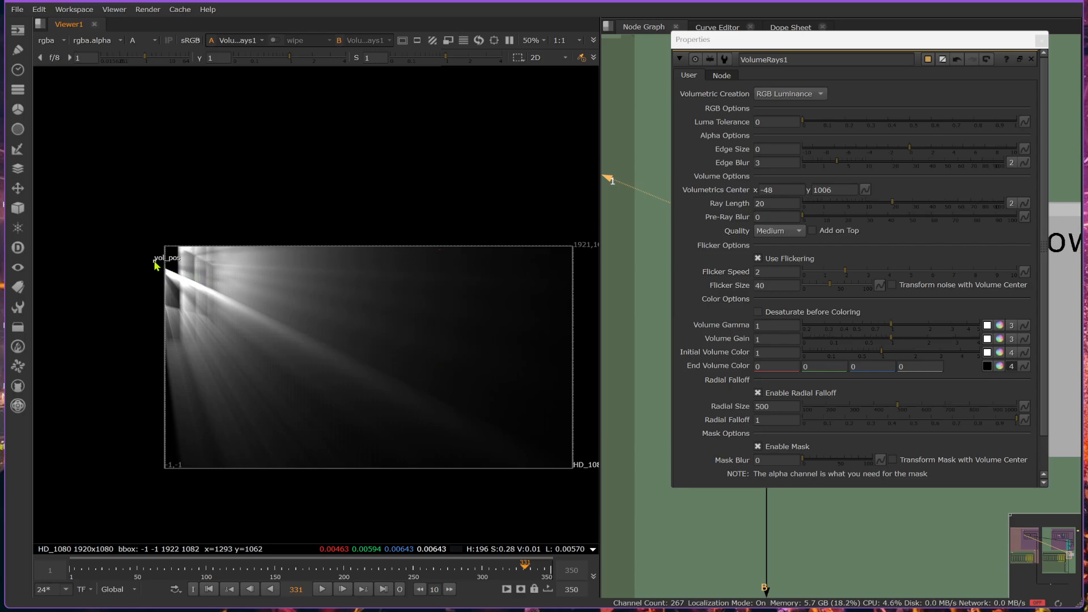
drag(157, 262, 190, 270)
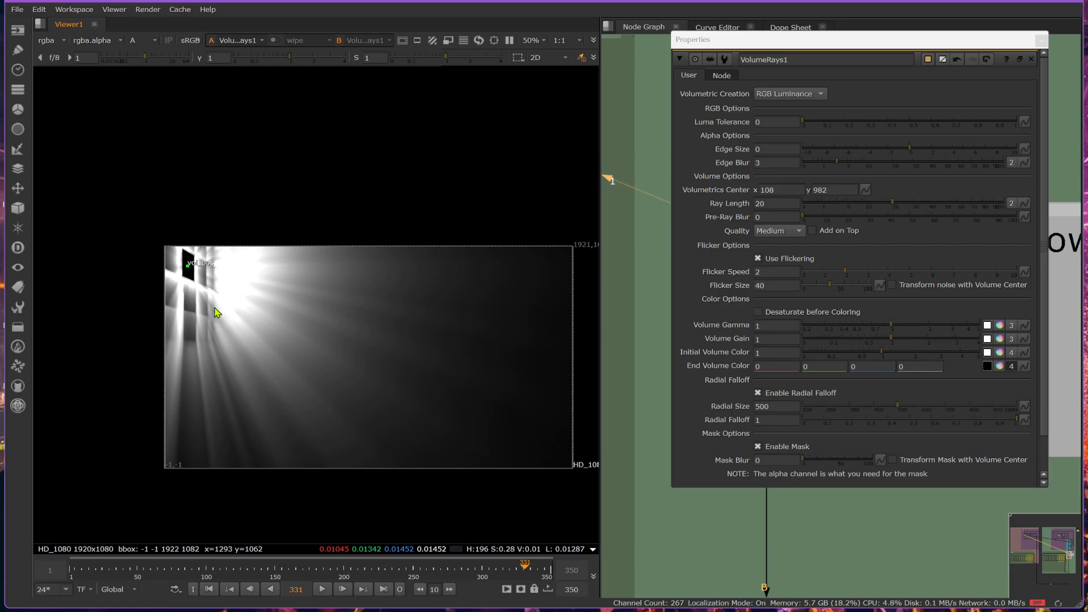
scroll(159, 268, up, 2)
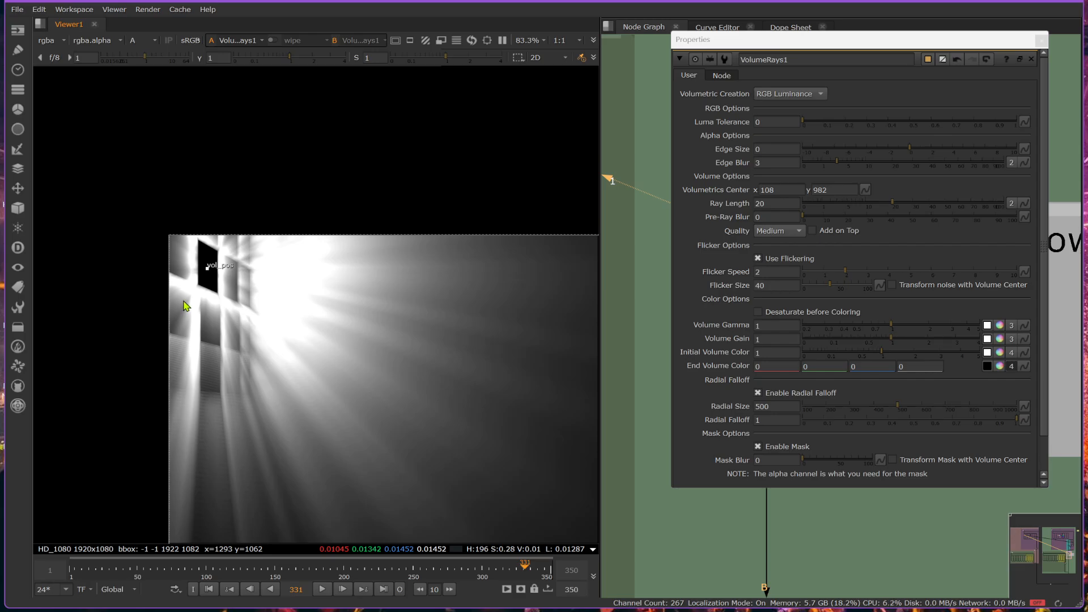
scroll(907, 412, down, 2)
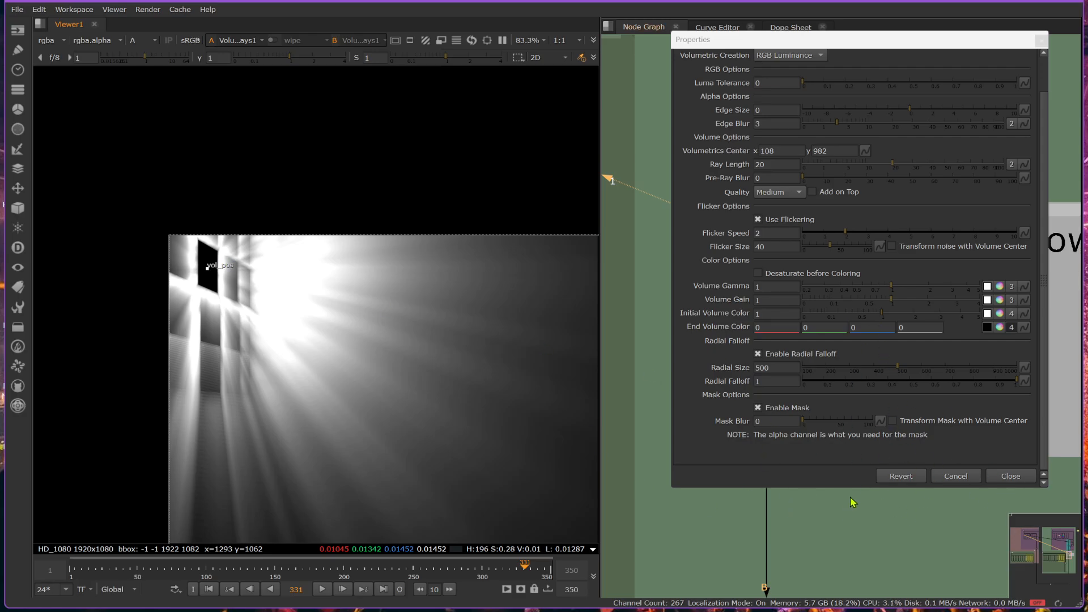
click(1010, 476)
View the dot below Merge43 to examine the alpha feeding the VolumeRays1 mask.
middle_drag(901, 435, 848, 535)
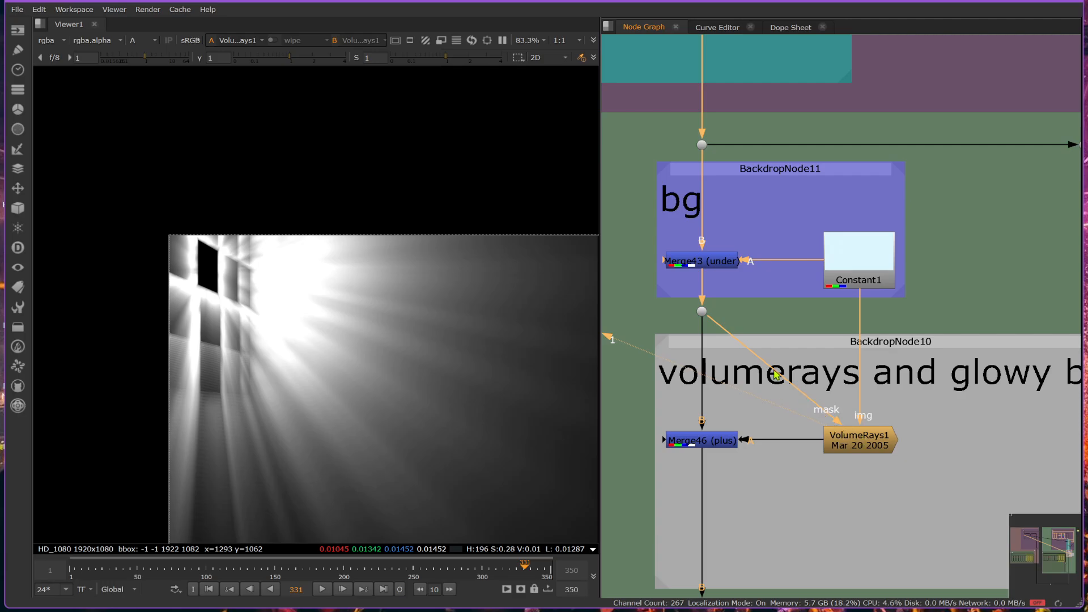
click(701, 311)
key(1)
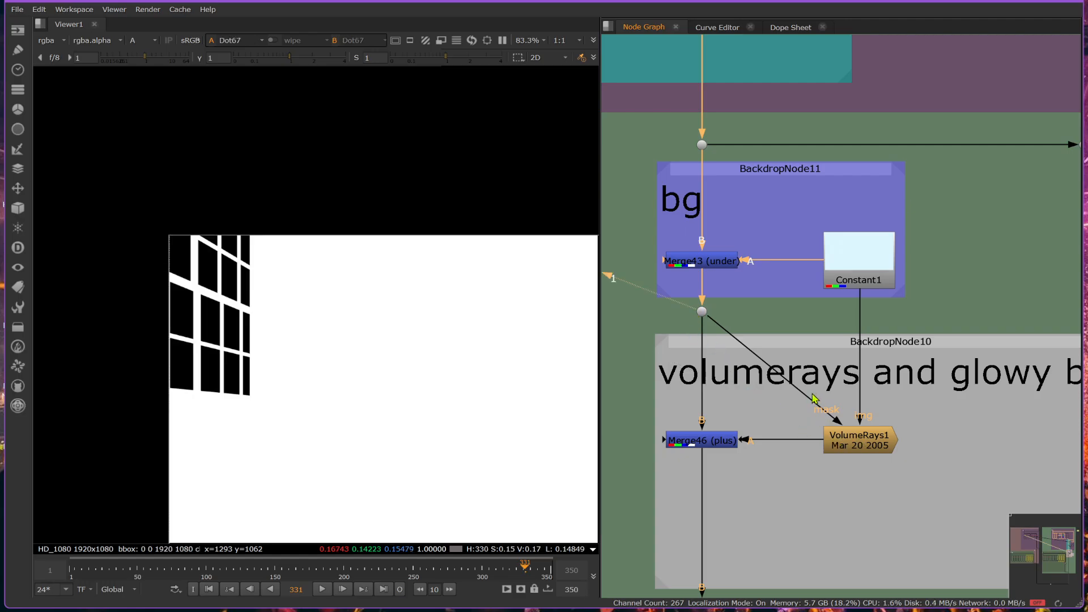
Add an Invert node and insert it in the mask connection between the dot below Merge43 and VolumeRays1.
click(864, 444)
click(796, 328)
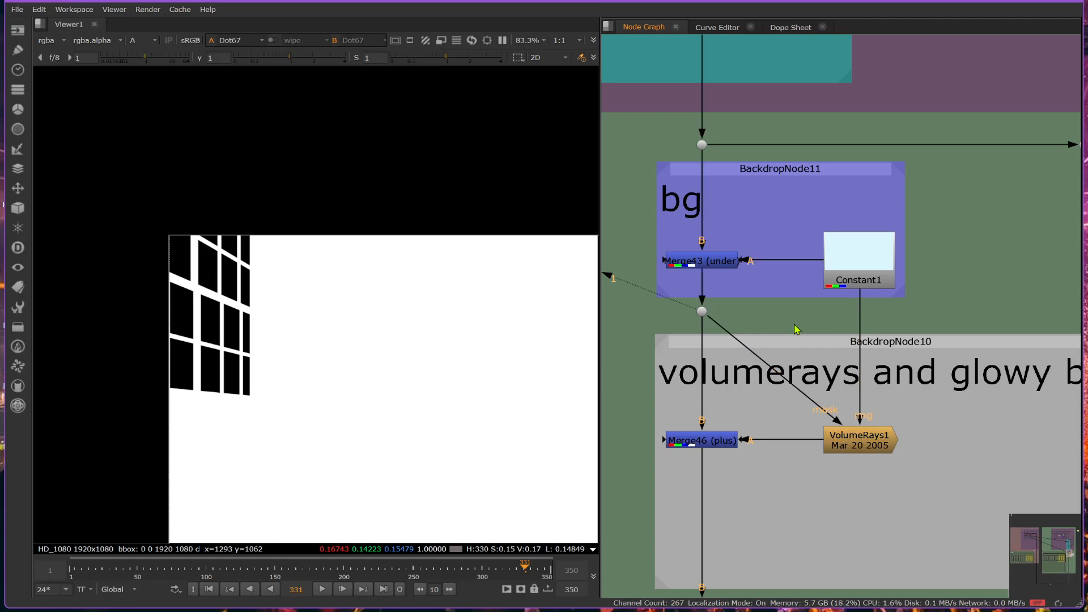
key(Tab)
text(in)
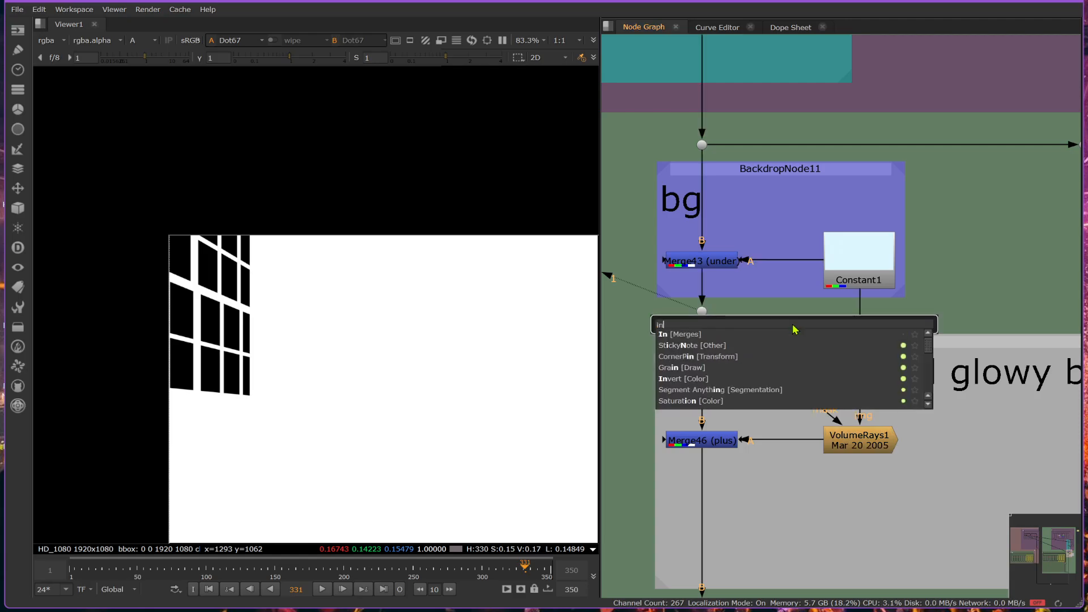
click(704, 383)
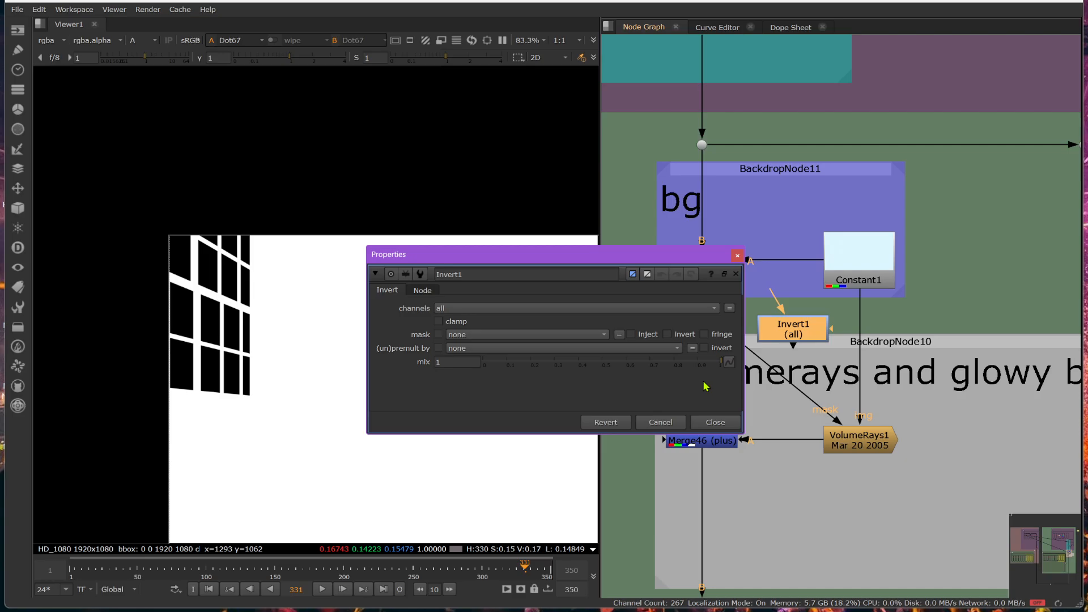
middle_drag(806, 332, 966, 350)
mouse_move(967, 347)
mouse_down()
mouse_move(940, 388)
mouse_move(902, 347)
mouse_move(923, 441)
mouse_move(929, 356)
mouse_move(945, 388)
mouse_move(956, 339)
mouse_up()
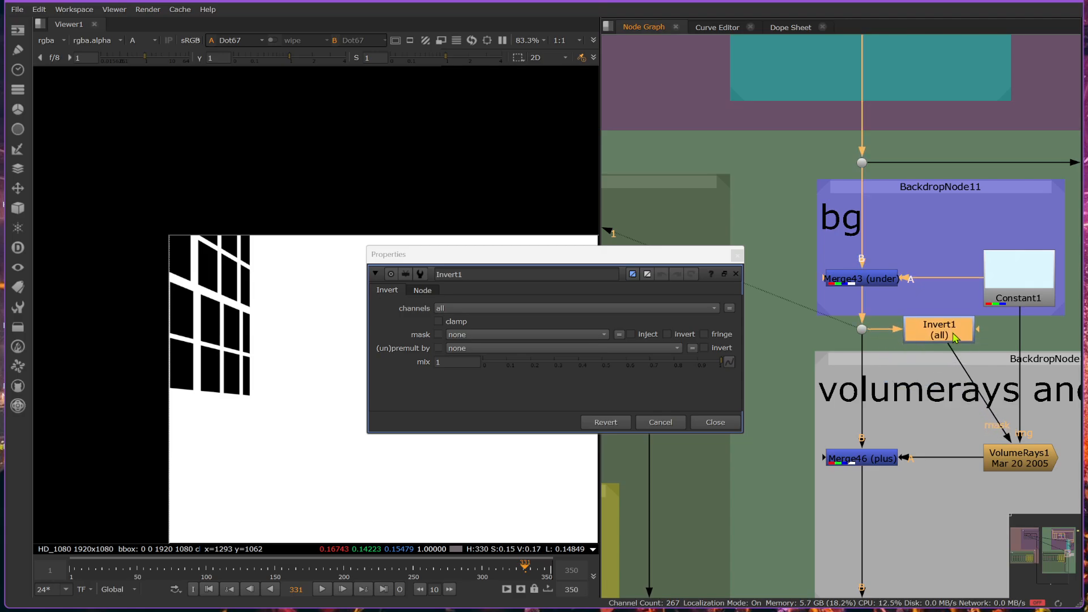
View Invert1 to examine the window alpha, closing its properties and toggling the node off and on.
key(1)
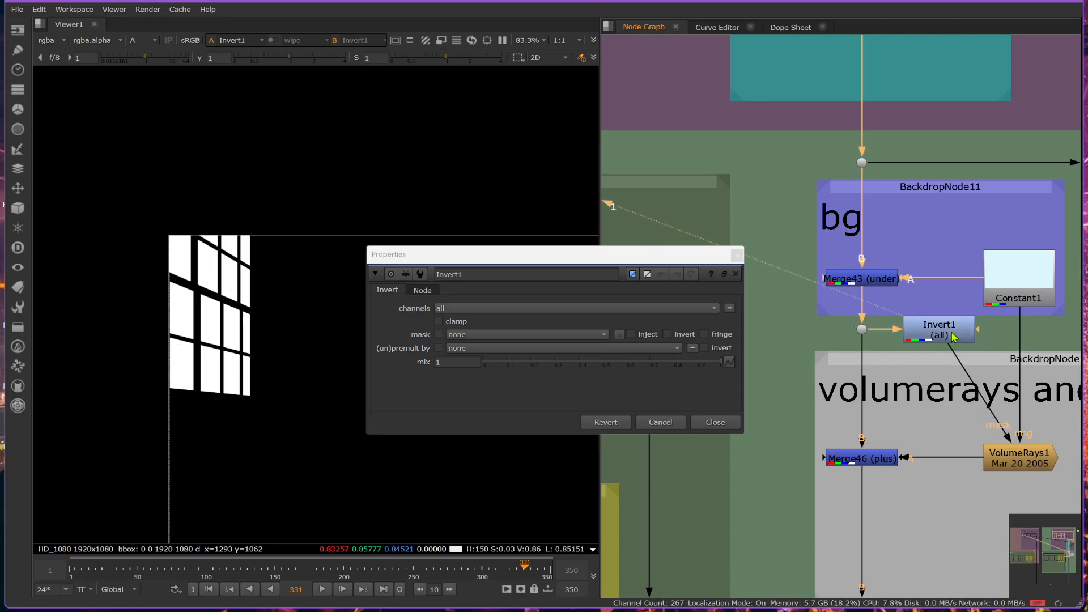
click(710, 421)
scroll(131, 388, down, 5)
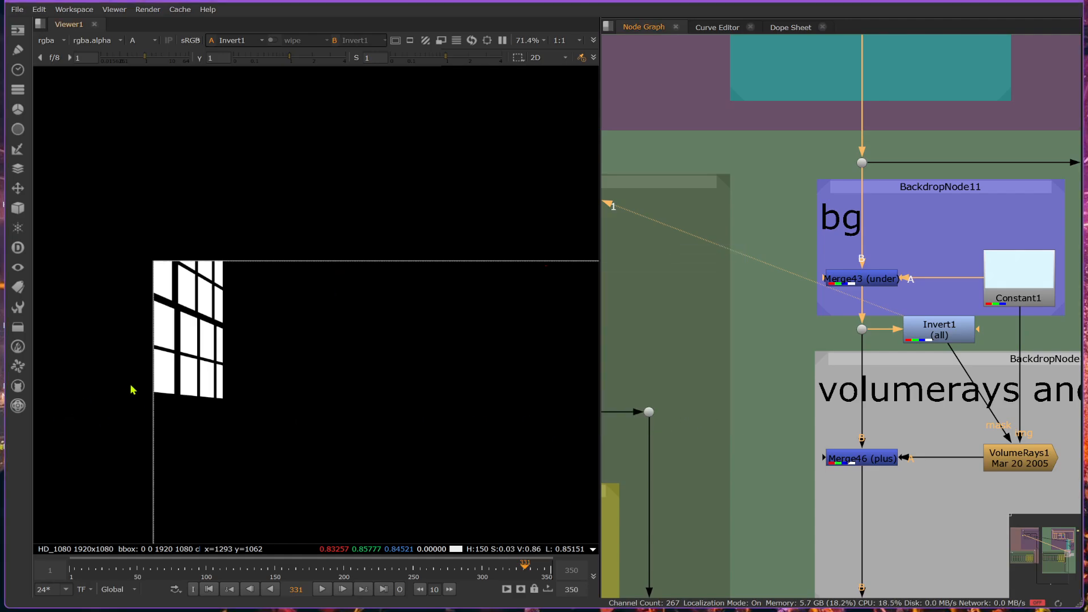
scroll(253, 376, up, 3)
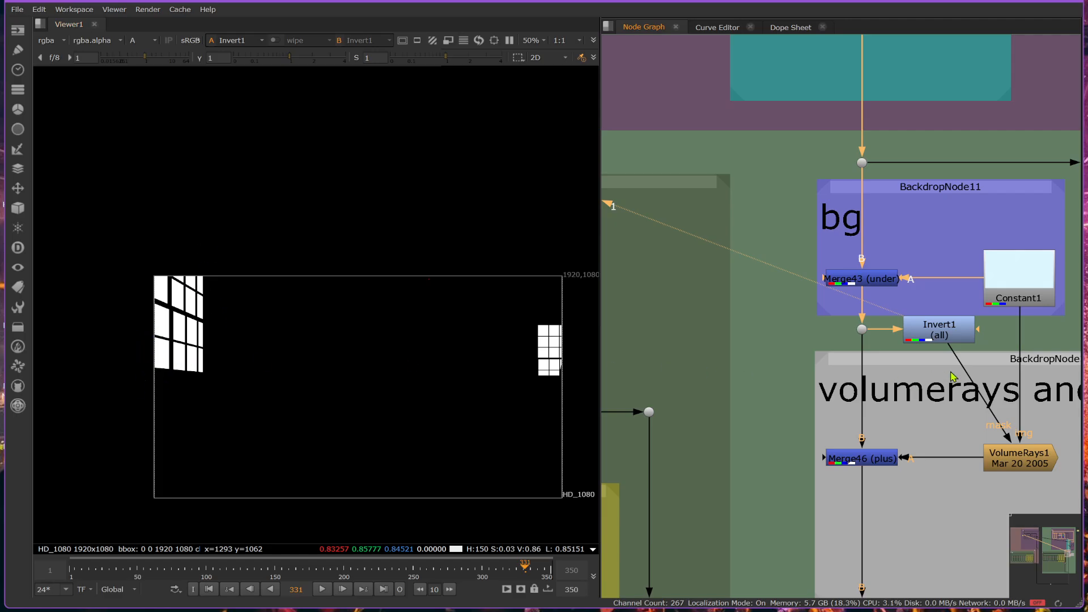
click(957, 341)
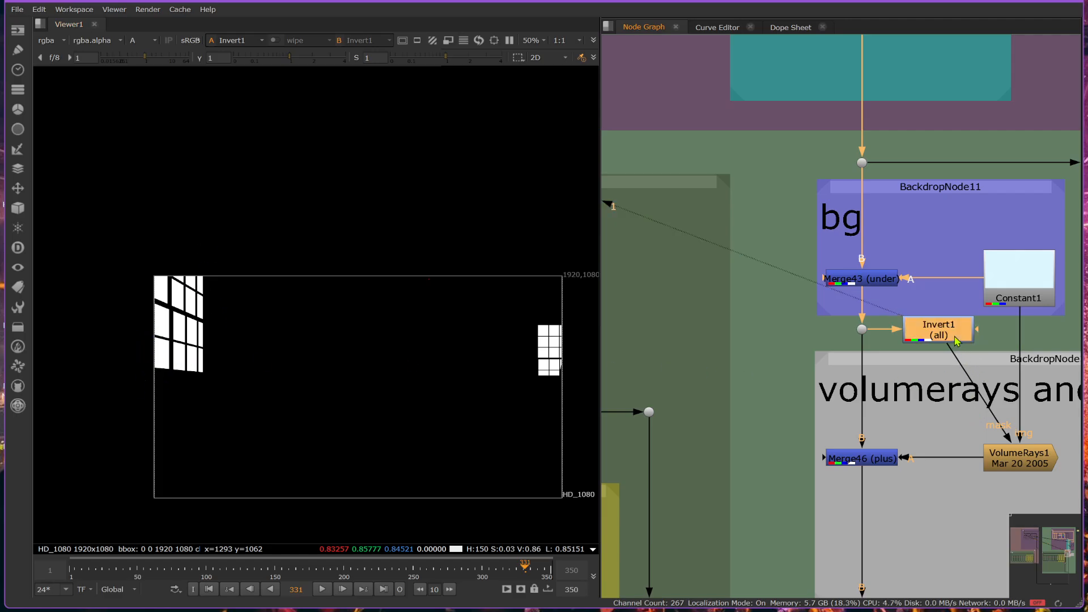
key(d)
key(d)
View VolumeRays1 and compare the rays with Invert1 disabled and enabled, leaving it enabled.
click(1001, 464)
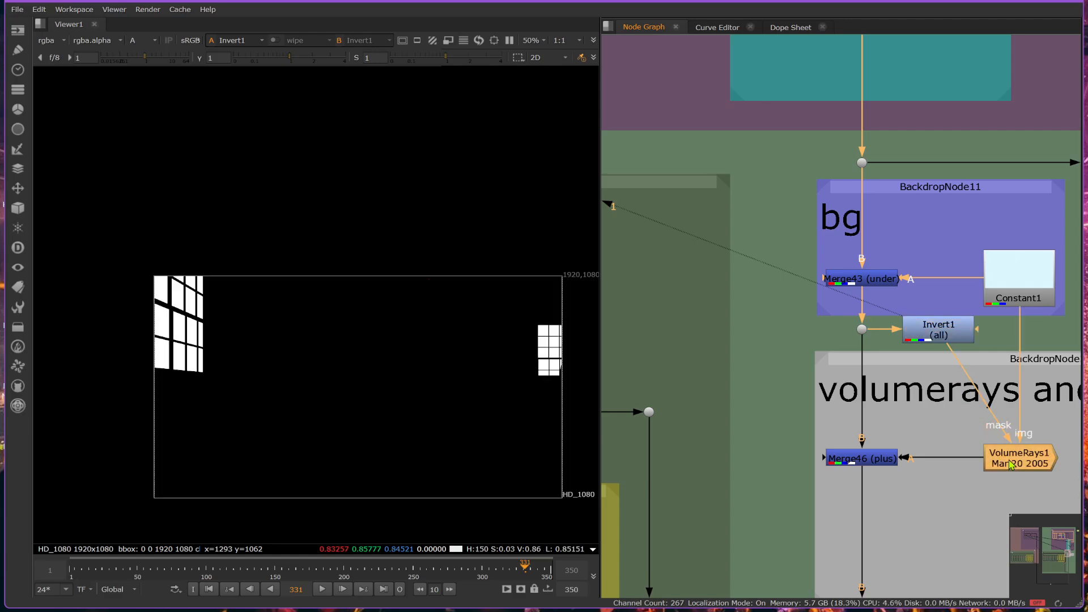
key(1)
click(962, 335)
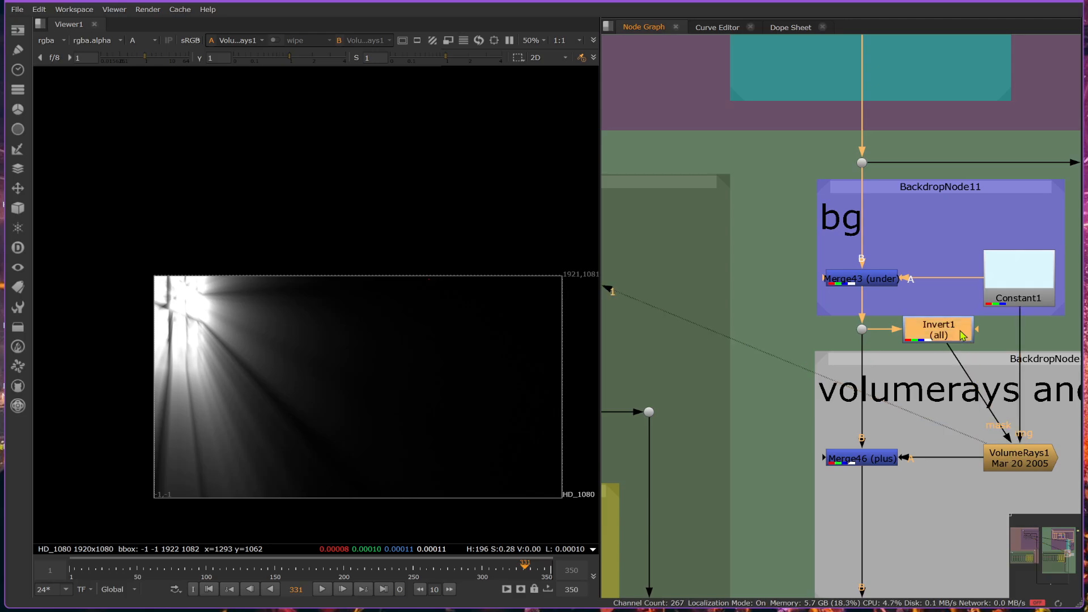
key(d)
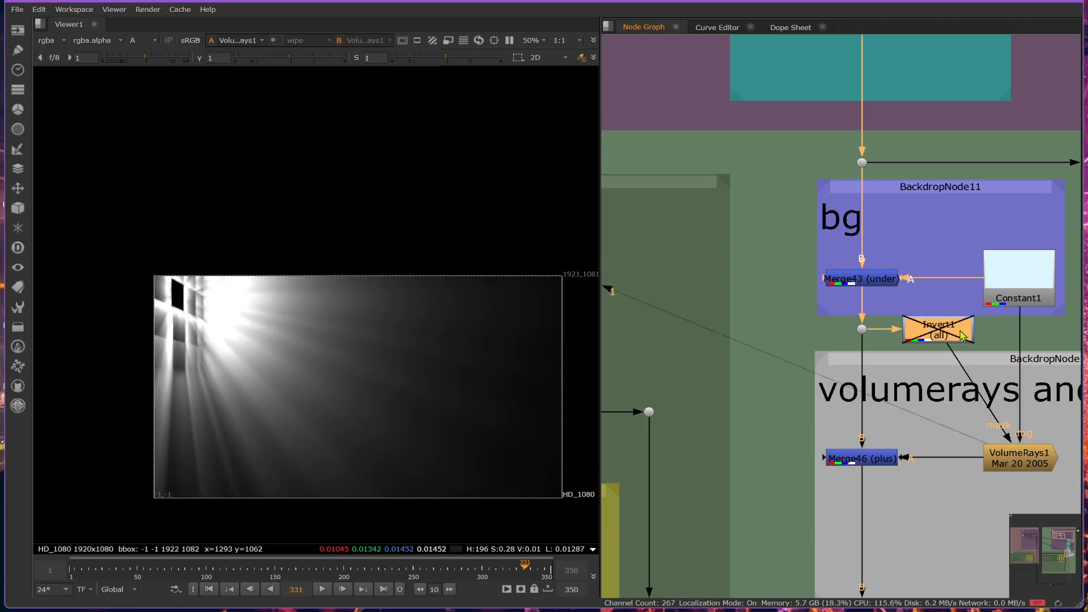
key(d)
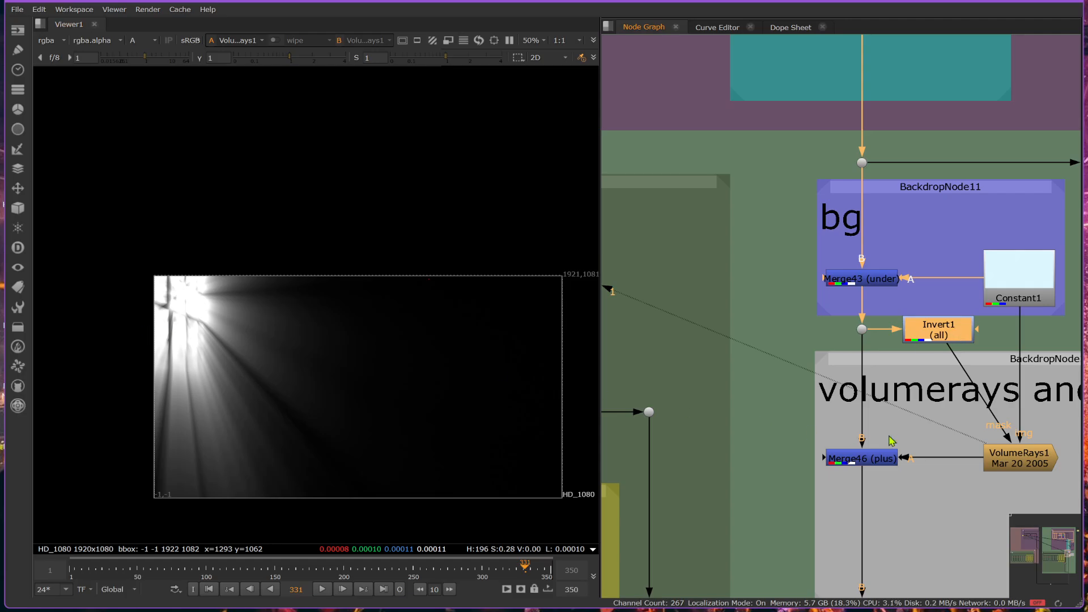
Move the VolumeRays1 volumetrics center to about x 86, y 978 and close its properties.
double_click(1045, 460)
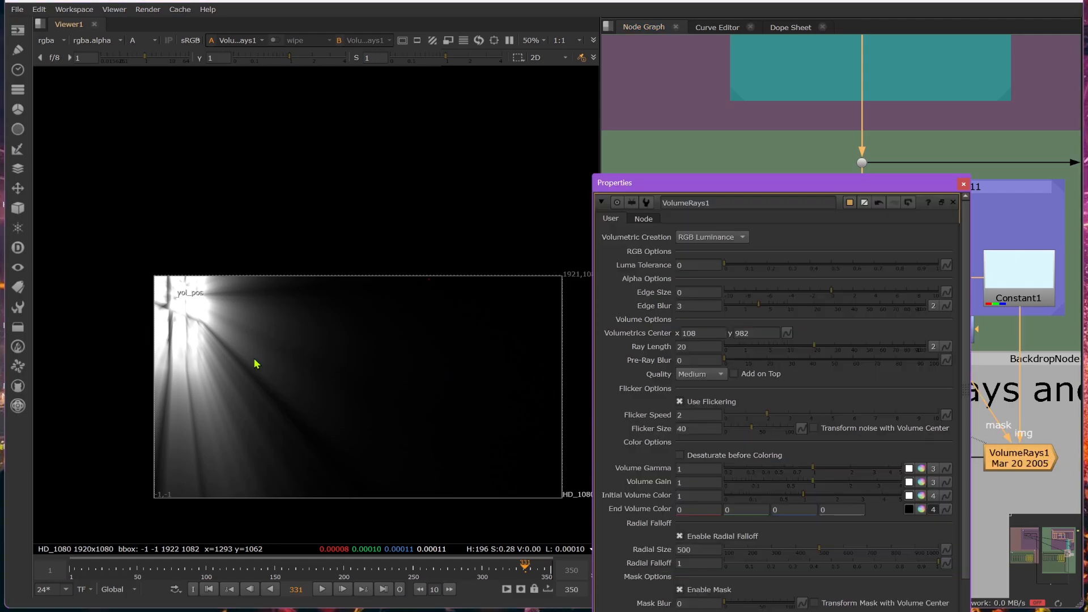
mouse_move(179, 301)
mouse_down()
mouse_move(167, 309)
mouse_move(173, 343)
mouse_move(290, 337)
mouse_move(121, 245)
mouse_move(128, 233)
mouse_move(179, 316)
mouse_move(173, 299)
mouse_up()
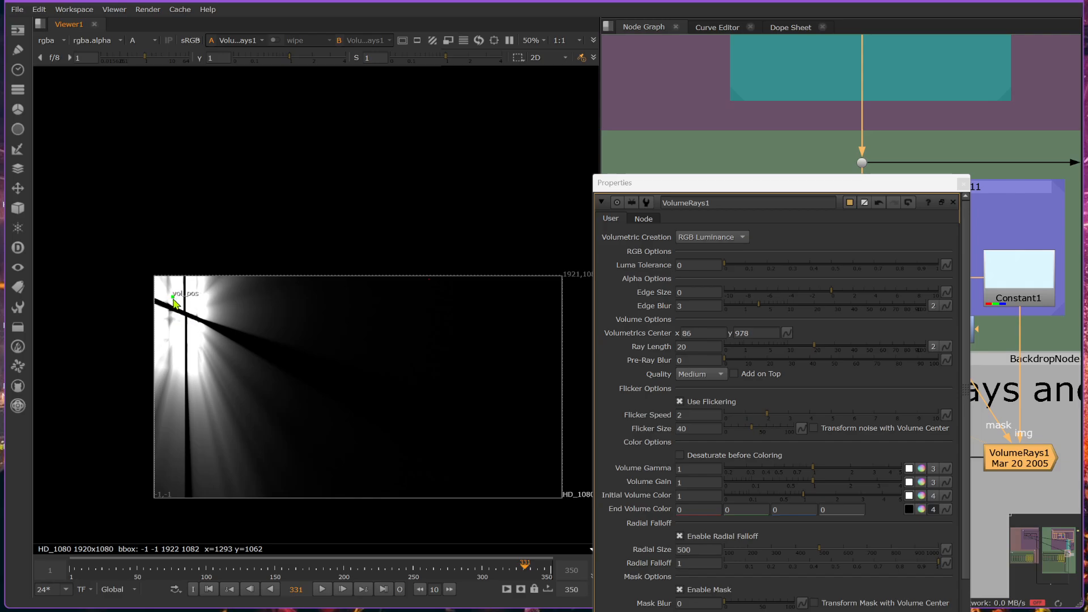
click(951, 203)
View Merge46 in RGB and toggle the merge off and on to compare the room with and without rays.
click(863, 464)
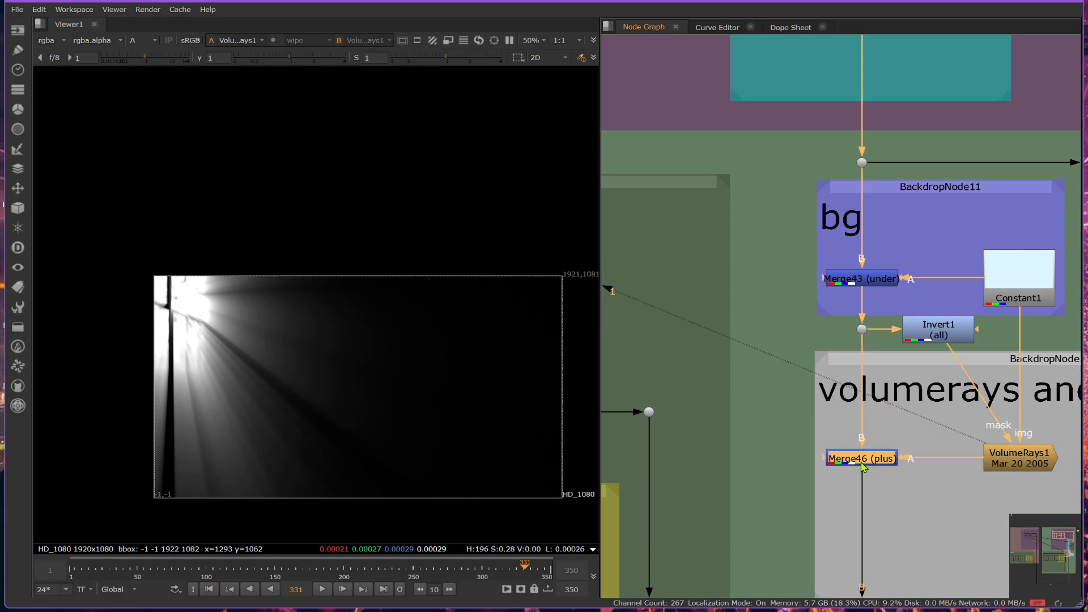
key(1)
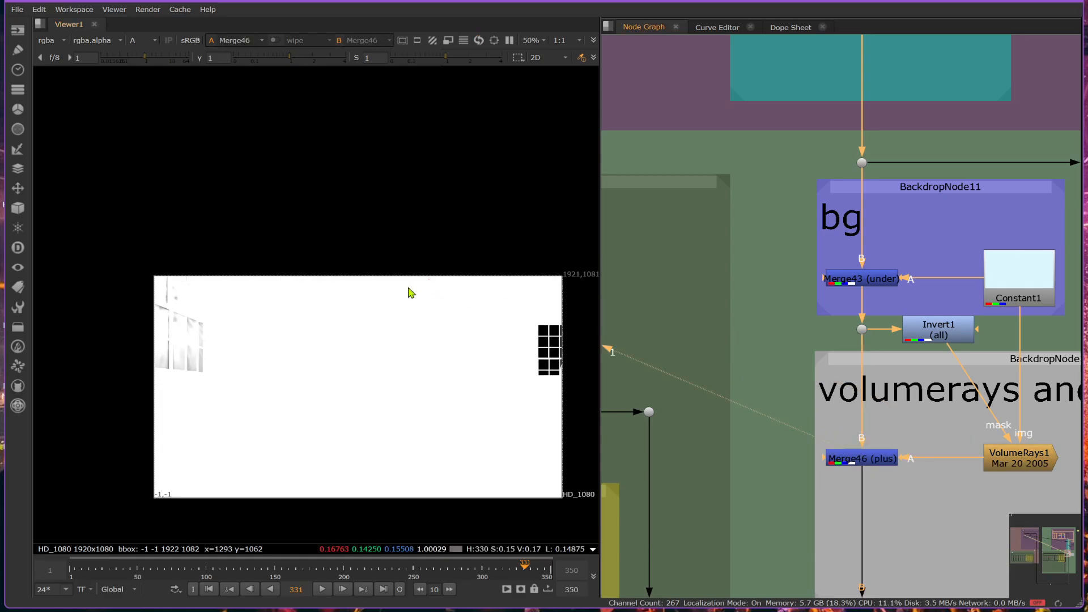
key(a)
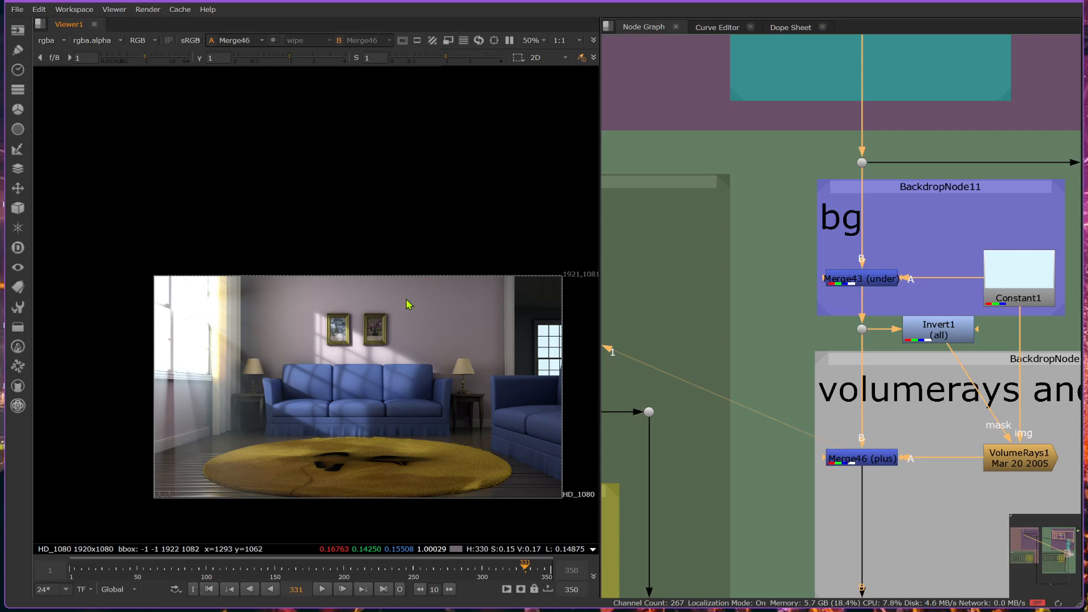
click(882, 464)
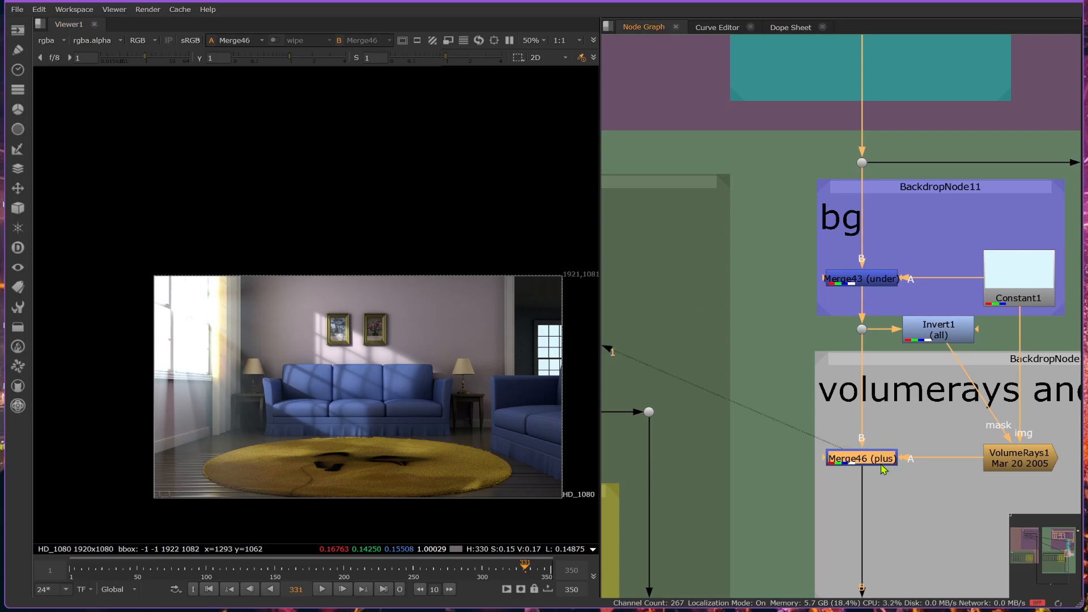
key(d)
key(d)
View VolumeRays1, open its properties, and move the volumetrics center outside the frame to about x -592, y 1482.
click(1041, 466)
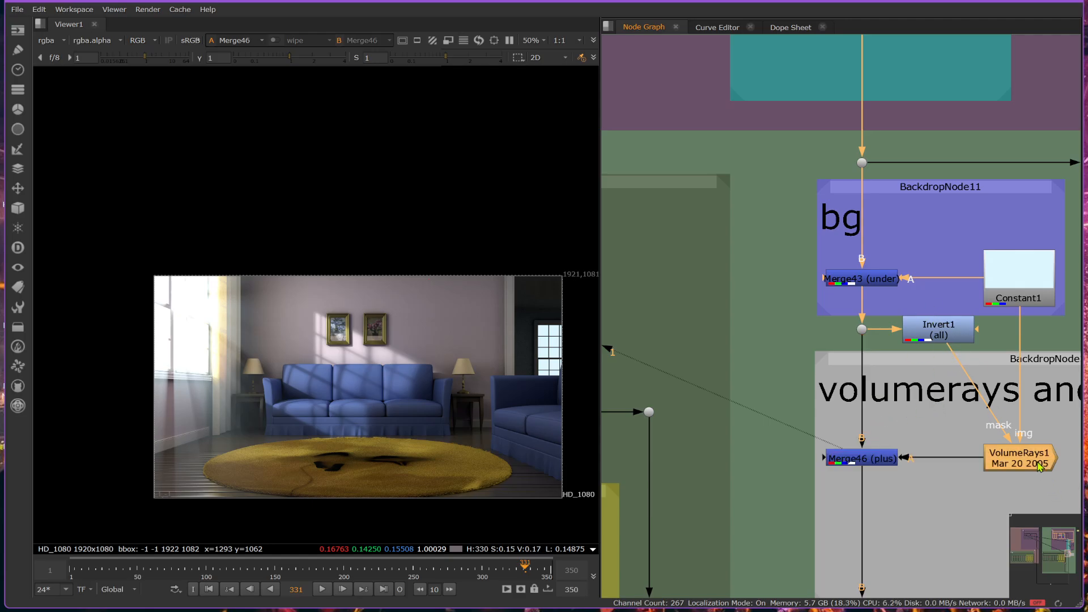
key(1)
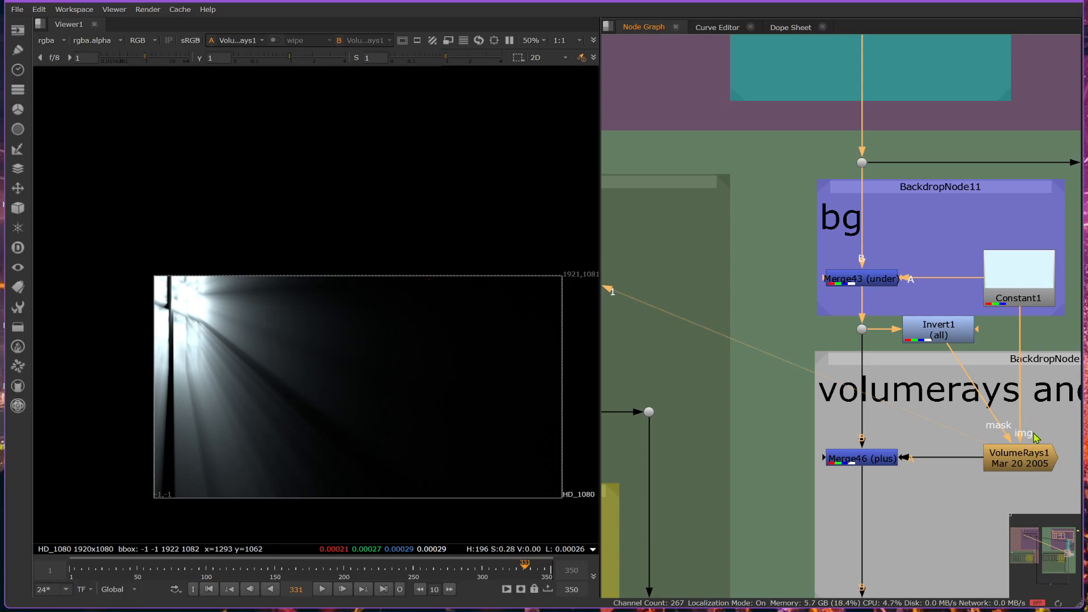
click(1030, 455)
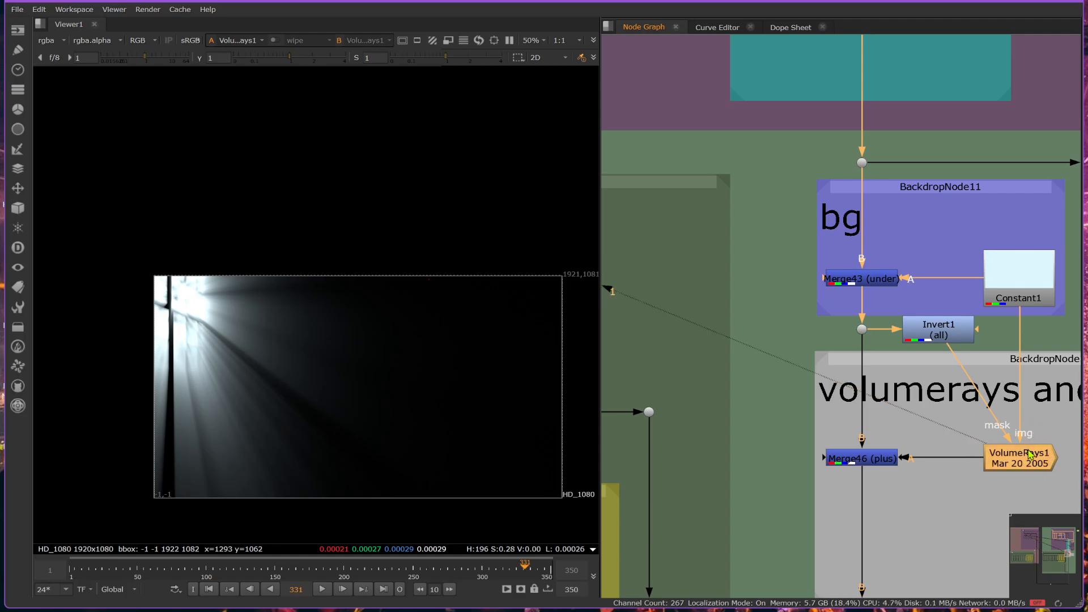
double_click(1030, 455)
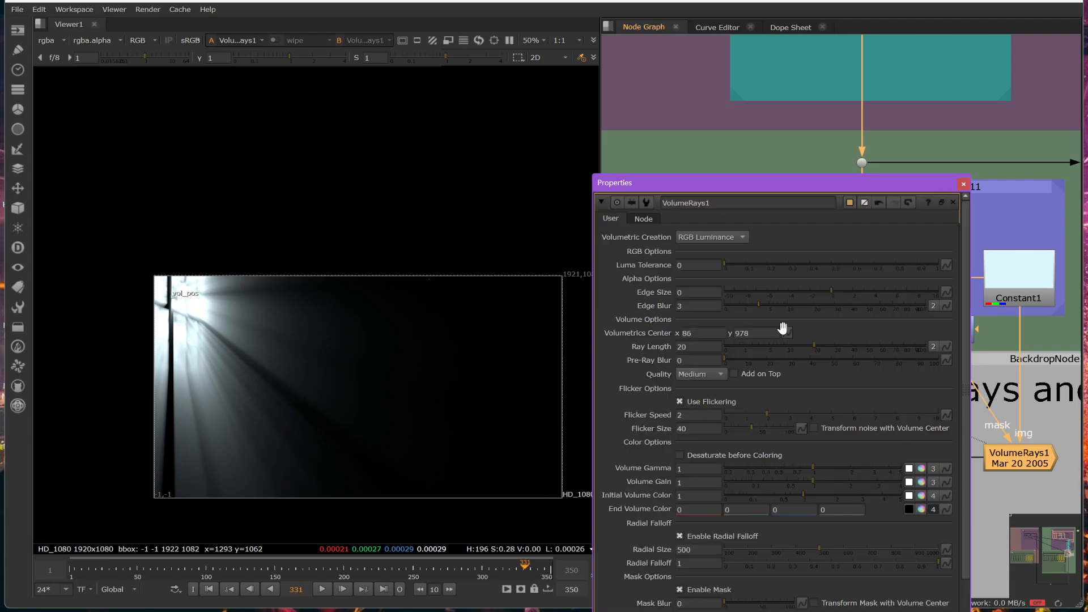
scroll(273, 304, down, 2)
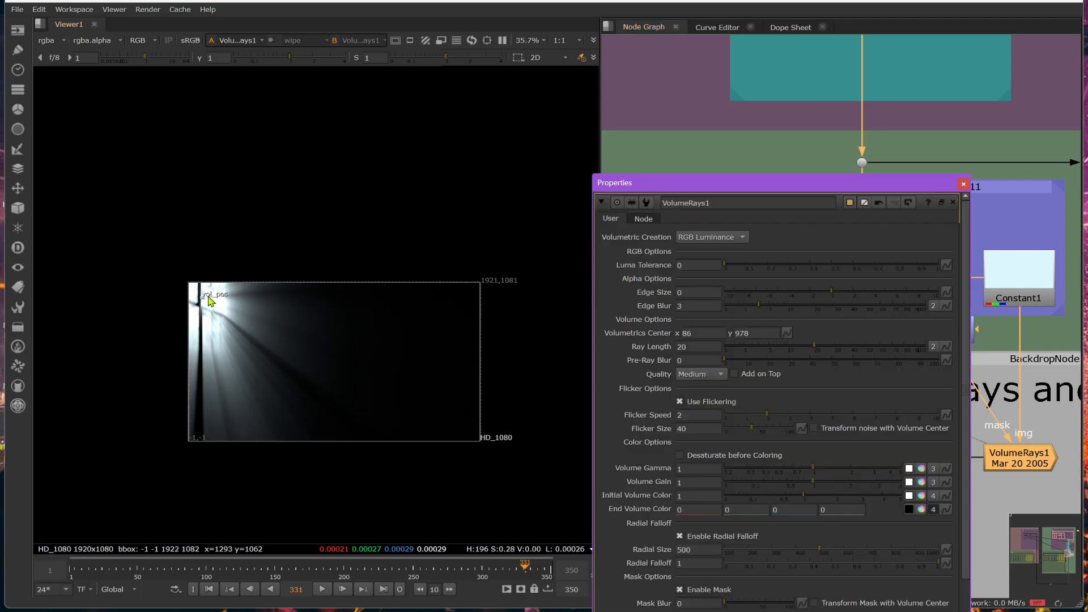
mouse_move(202, 293)
mouse_down()
mouse_move(66, 209)
mouse_move(269, 333)
mouse_move(203, 307)
mouse_up()
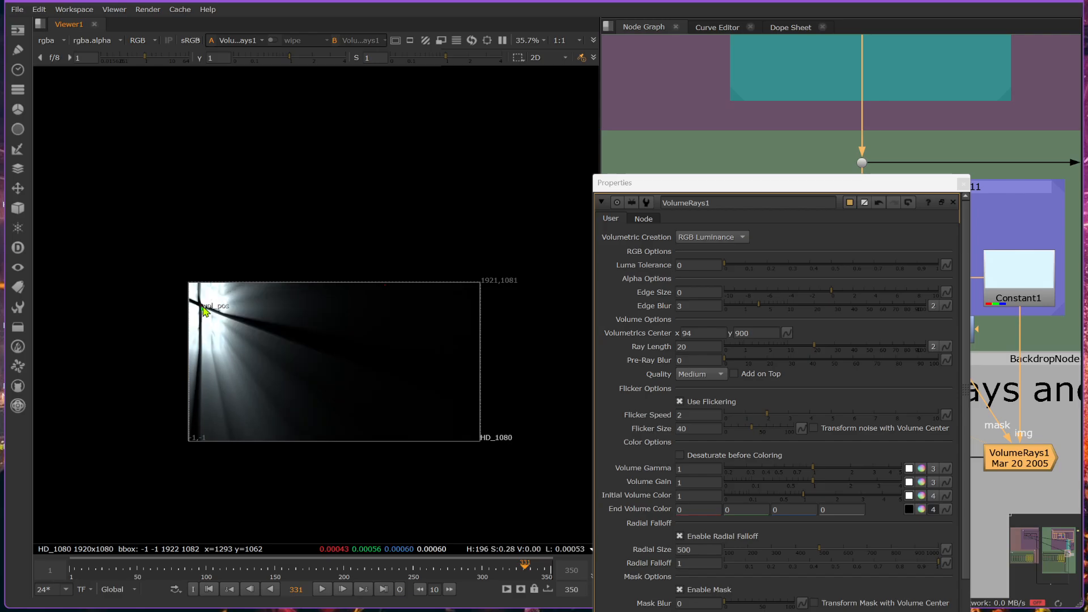
drag(204, 311, 99, 222)
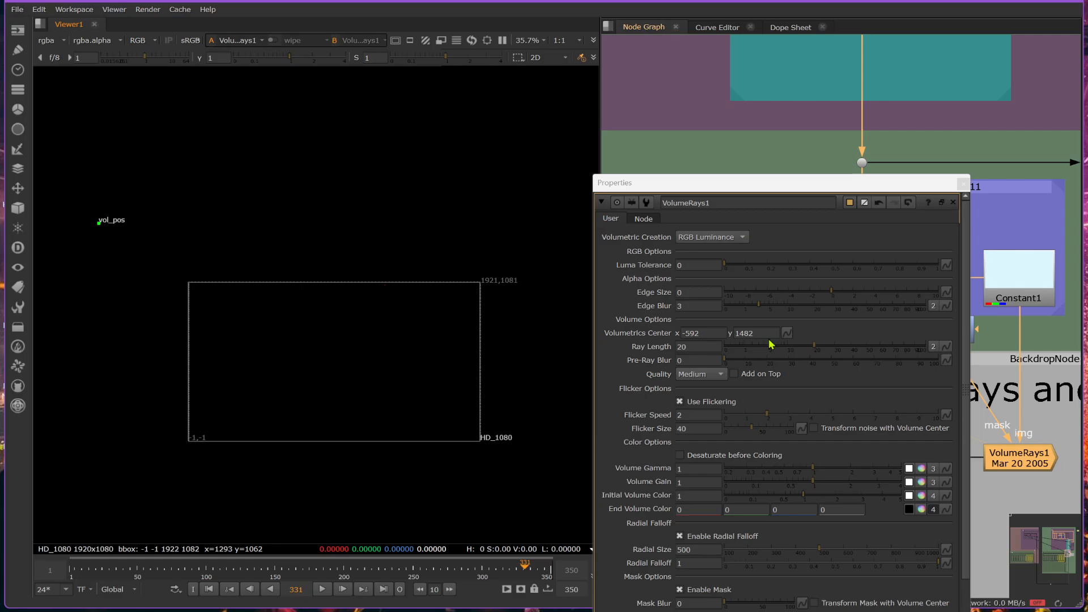
Increase the VolumeRays1 radial size to 2600.
scroll(772, 346, down, 1)
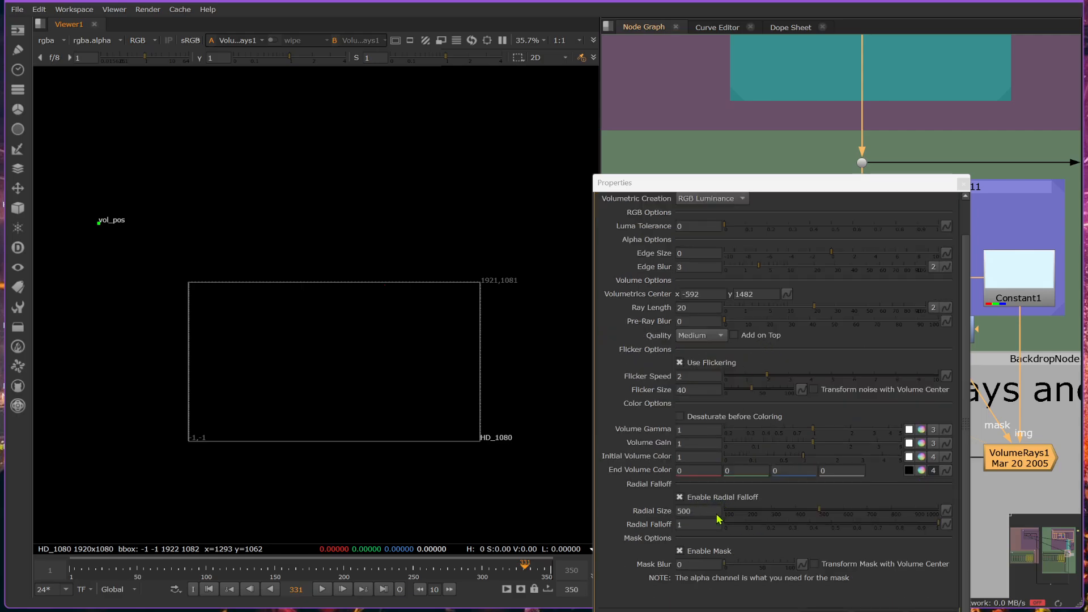
click(822, 511)
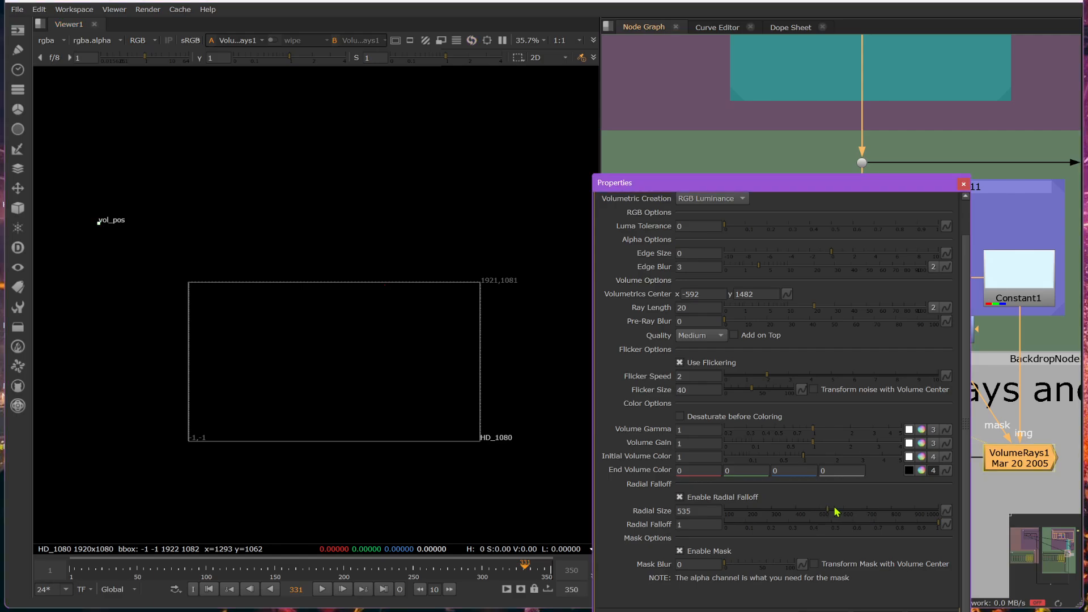
drag(835, 511, 928, 509)
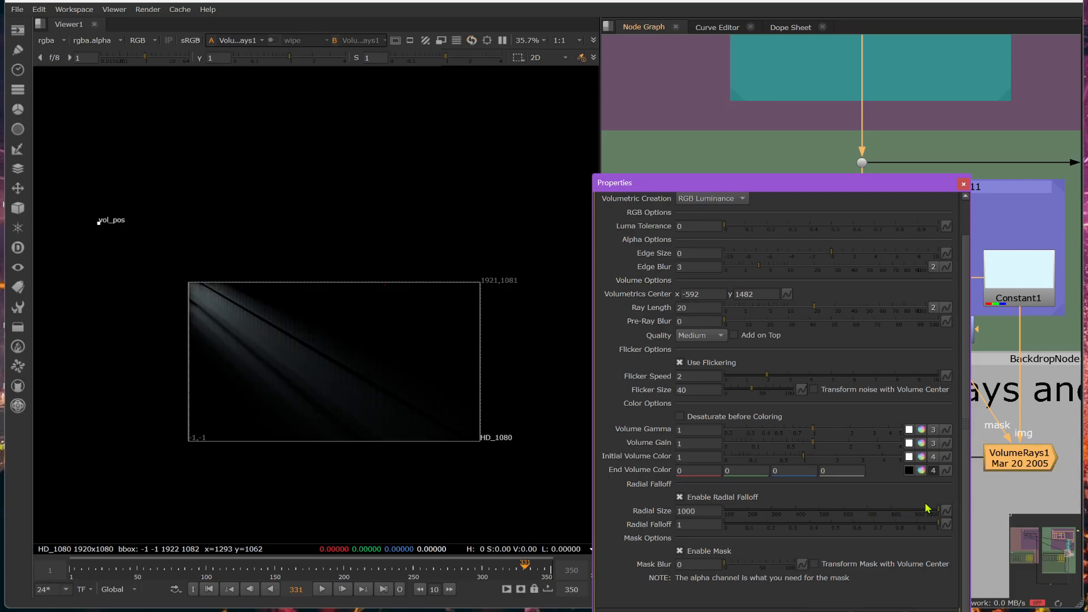
click(682, 511)
key(Up)
key(Up)
key(Up)
key(Up)
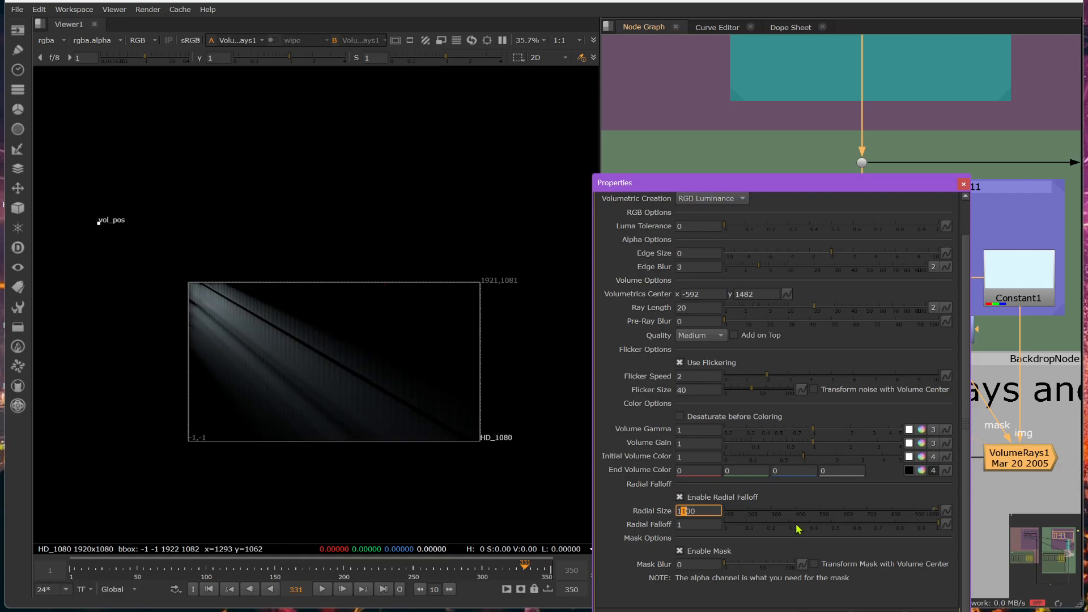
key(Up)
key(Up)
key(Up)
key(Up)
key(Up)
key(Up)
key(Up)
key(Up)
key(Up)
key(Up)
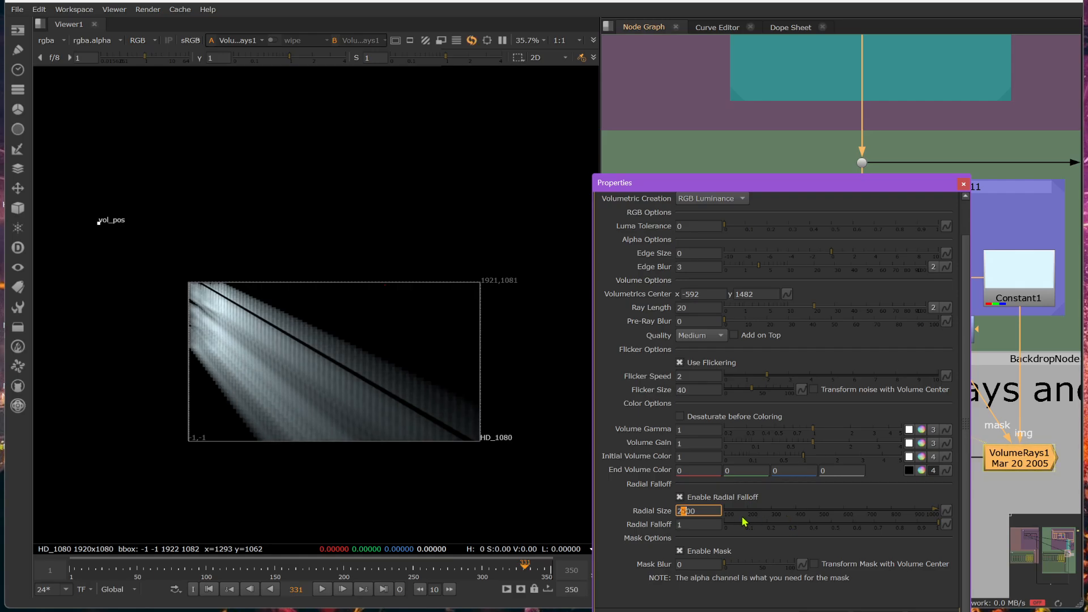
Move the volumetrics center to about x -920, y 938 and set the VolumeRays1 quality to Very High.
scroll(323, 397, down, 2)
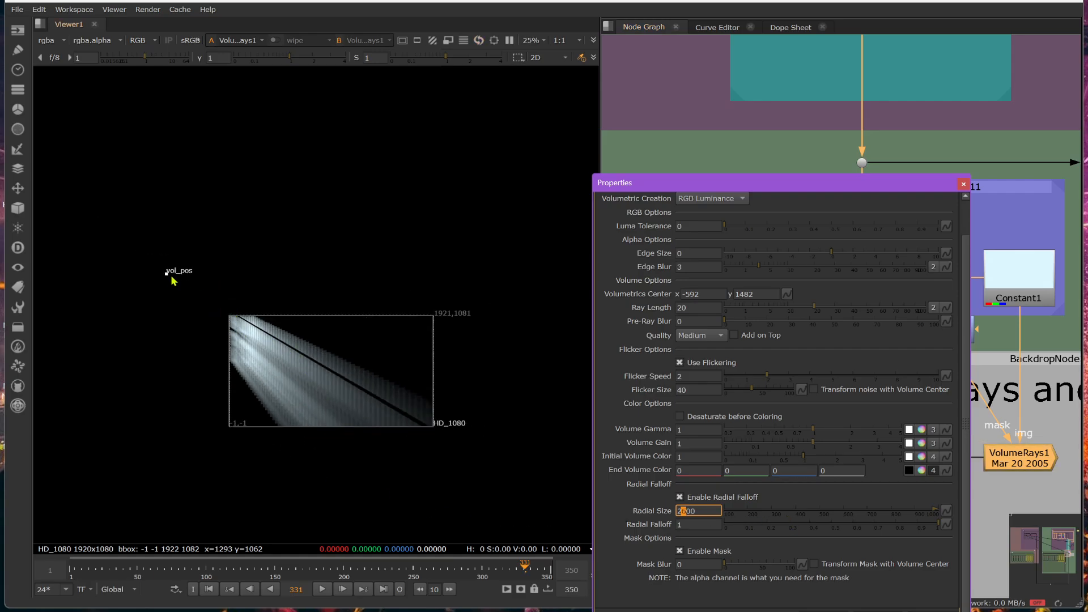
drag(167, 277, 215, 290)
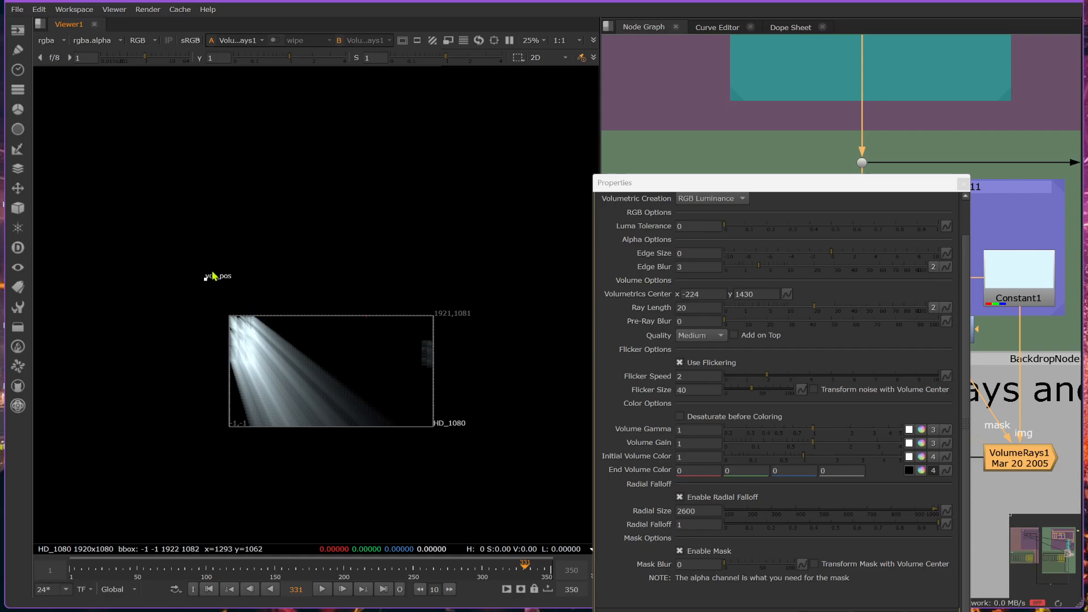
drag(209, 284, 136, 331)
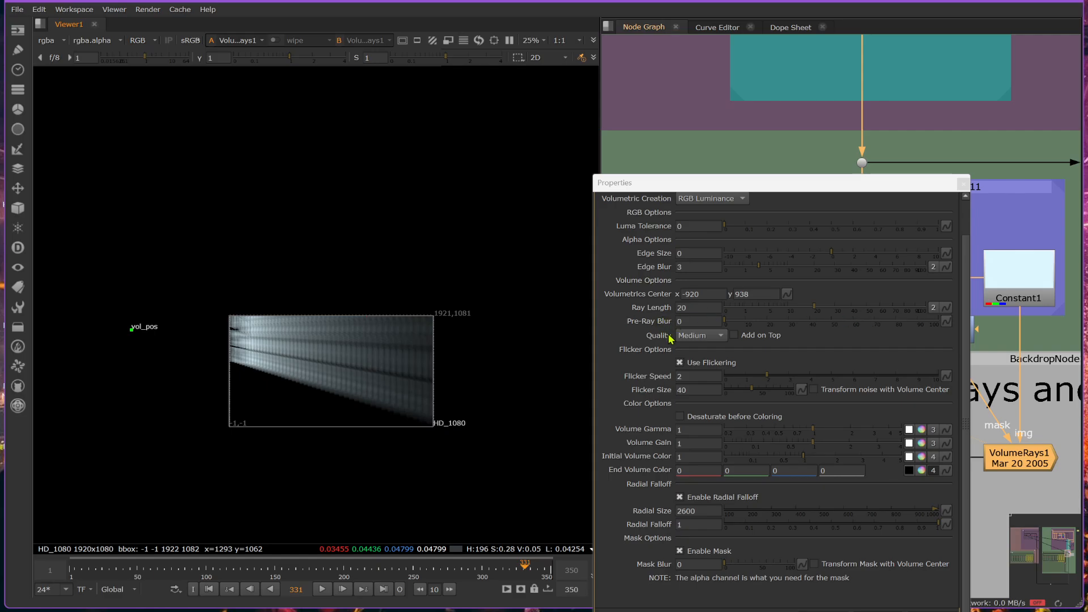
click(698, 338)
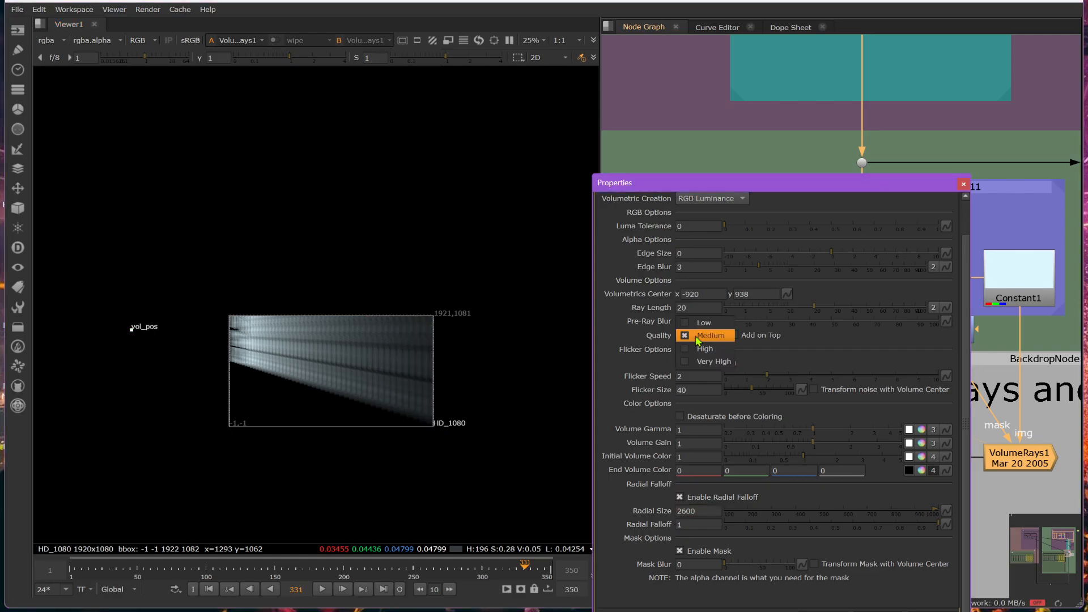
click(709, 366)
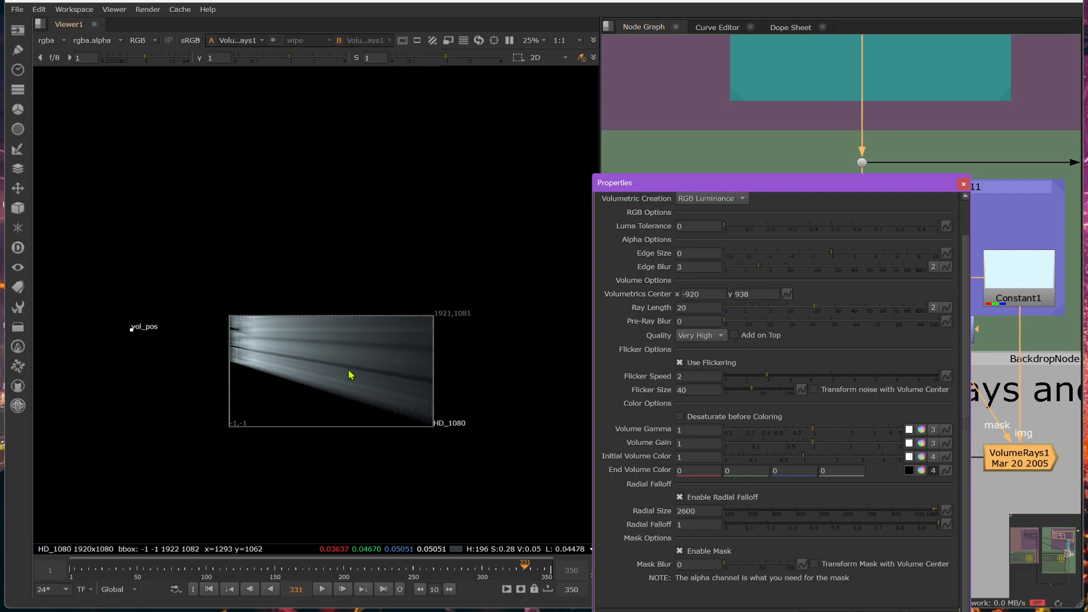
Compare the rays with the VolumeRays1 quality at Medium and back at Very High, and close its properties.
scroll(325, 370, up, 6)
scroll(330, 373, down, 2)
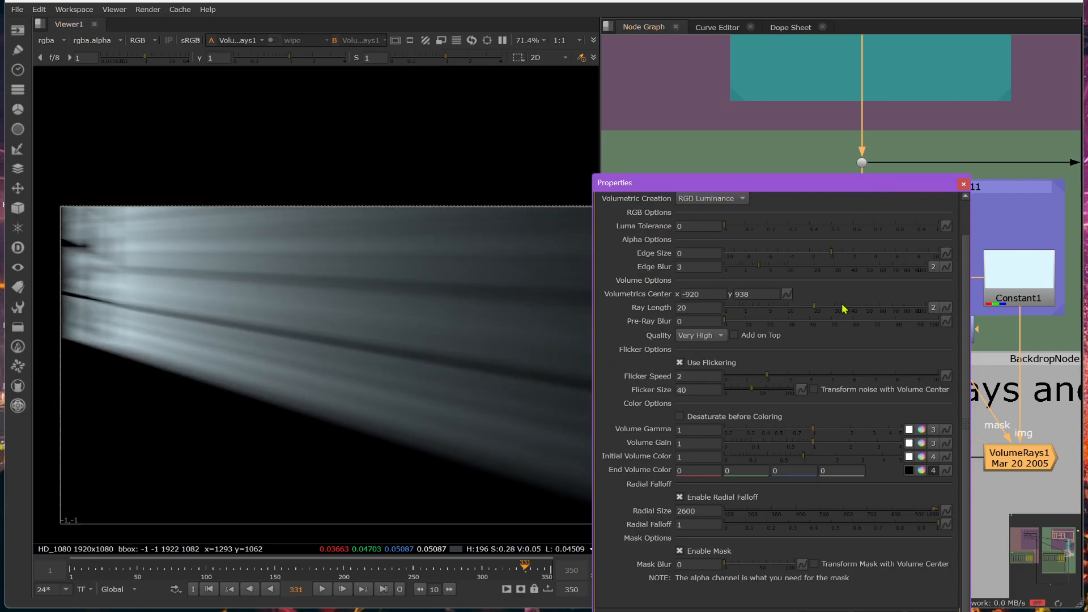
click(683, 336)
click(696, 310)
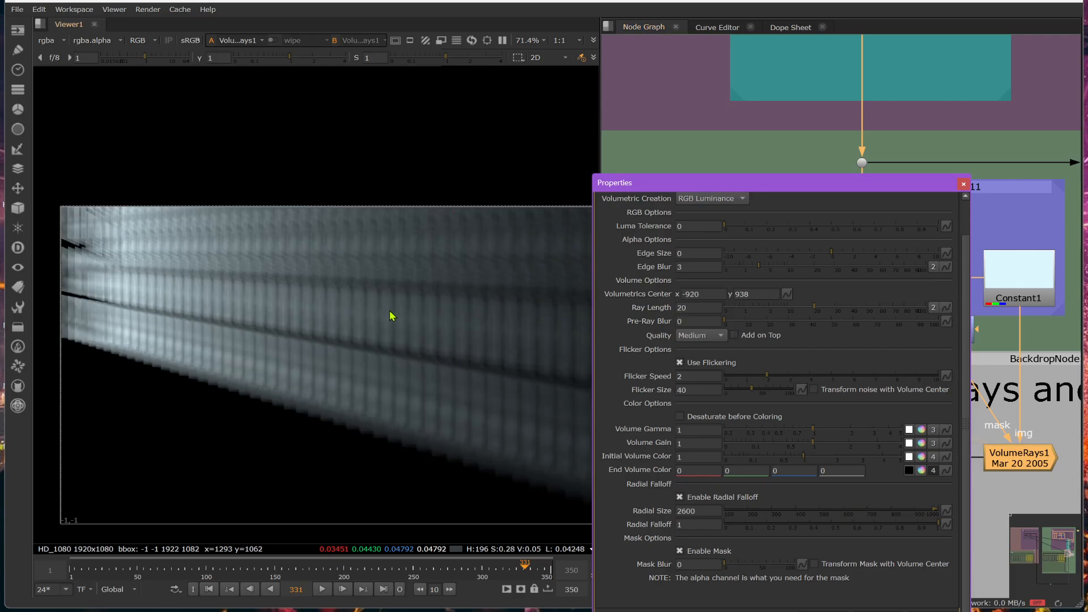
click(695, 338)
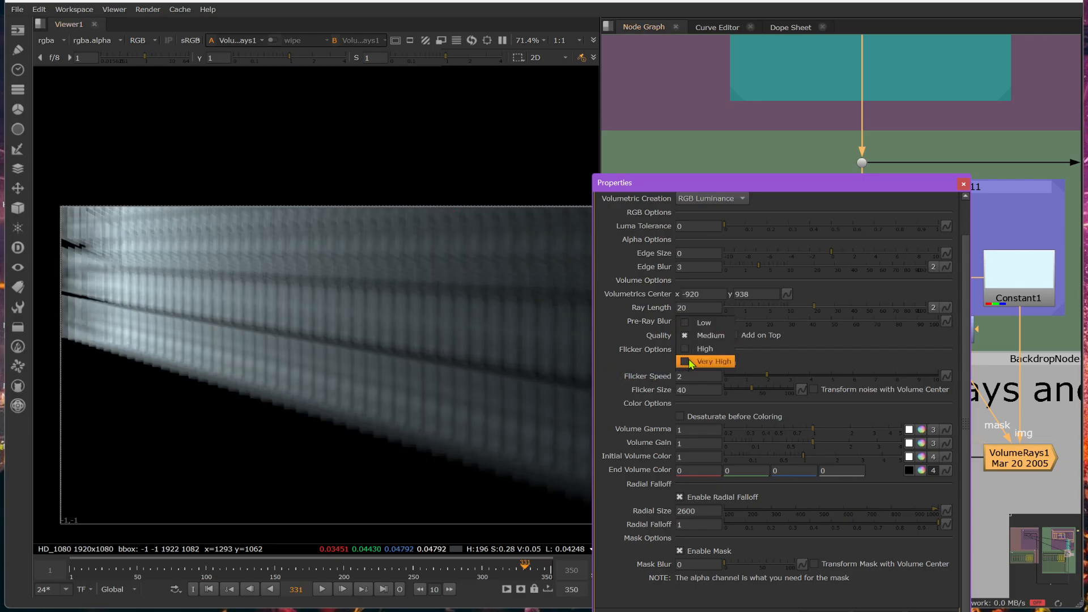
click(690, 362)
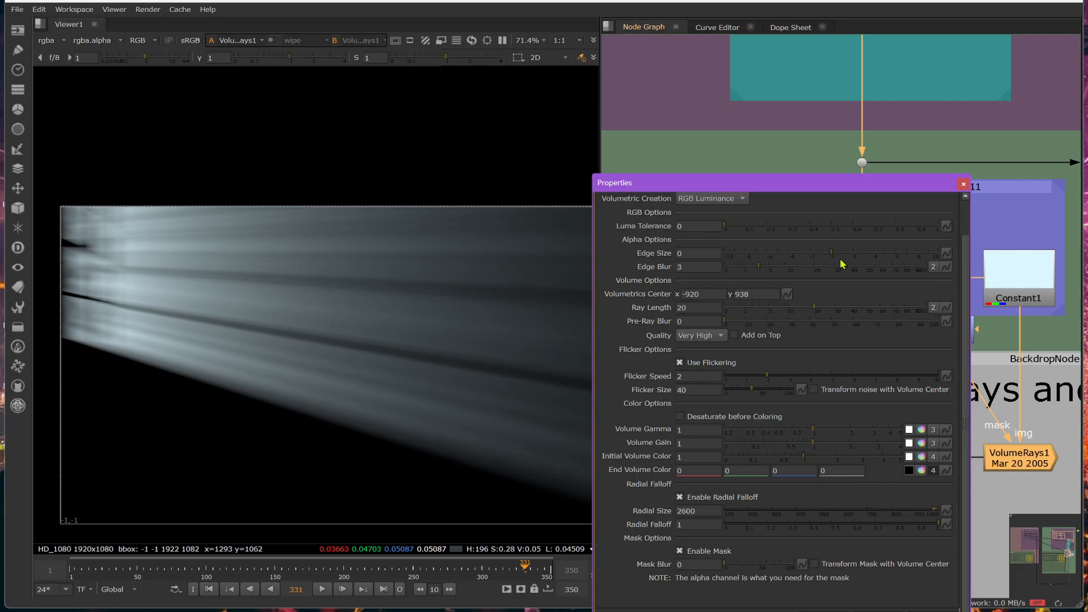
click(963, 183)
View Merge46 and switch its merge operation to screen.
scroll(352, 319, down, 2)
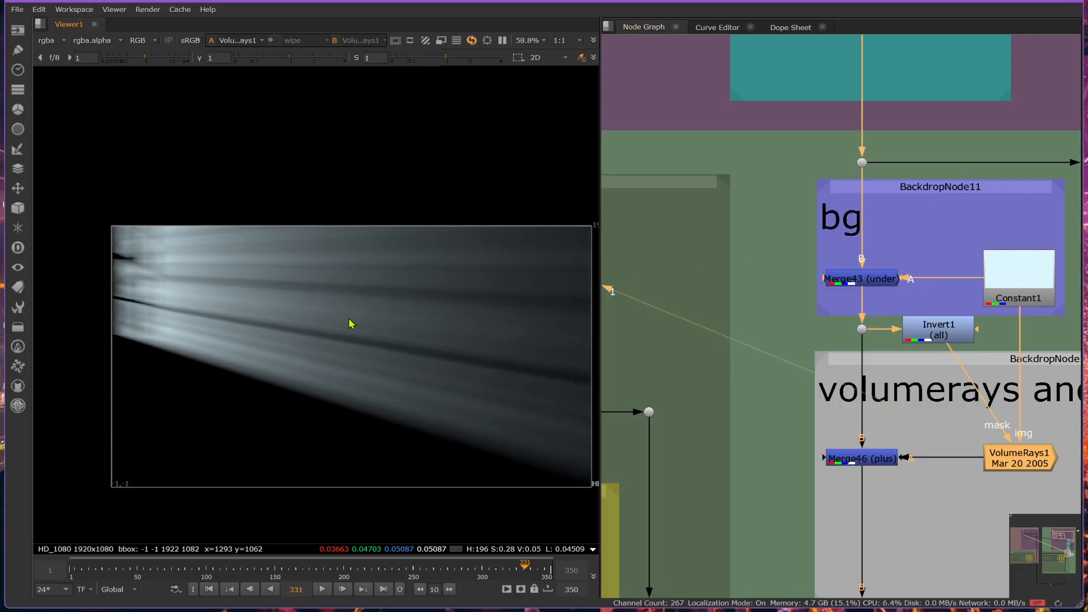
scroll(862, 237, down, 2)
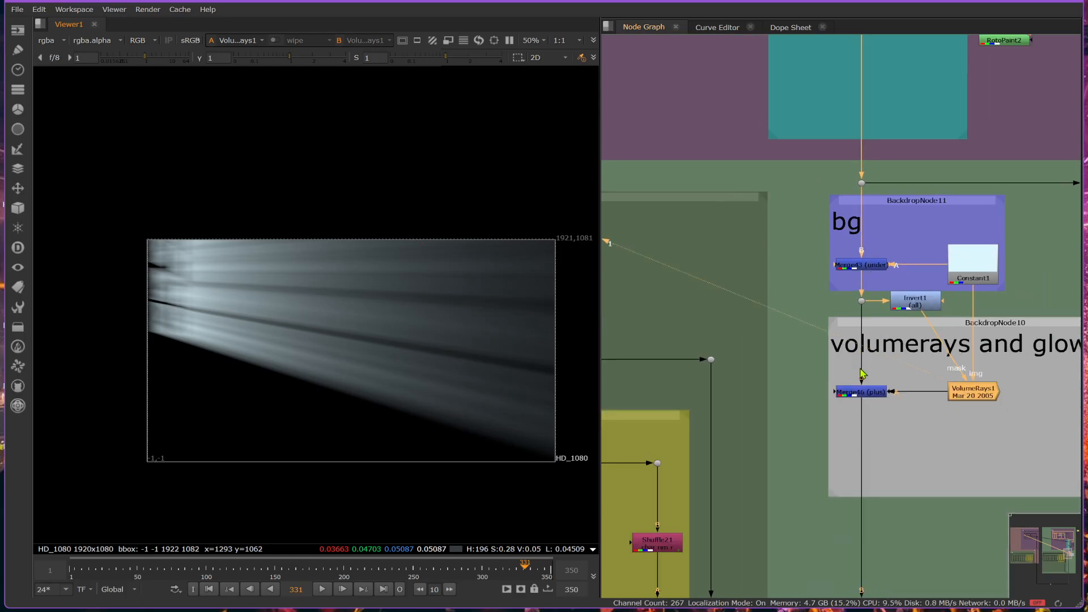
click(870, 395)
key(1)
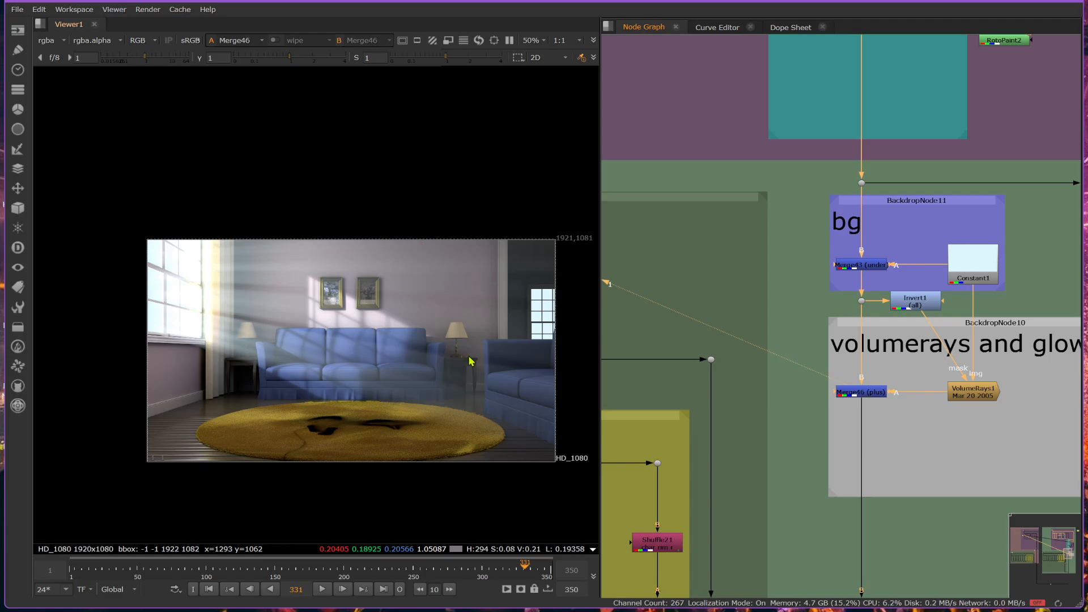
double_click(861, 395)
click(519, 364)
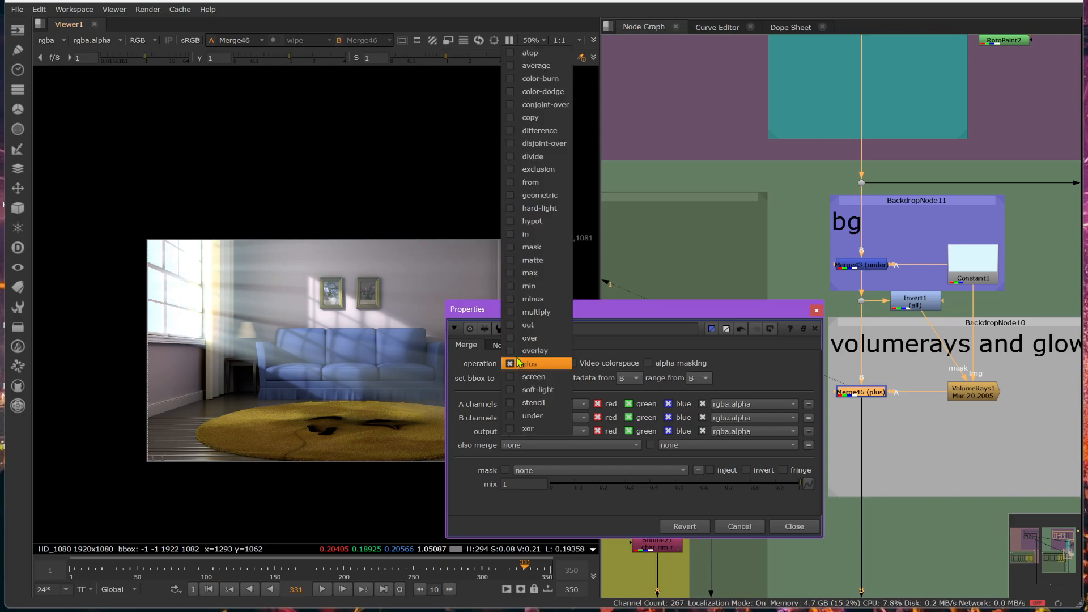
click(534, 378)
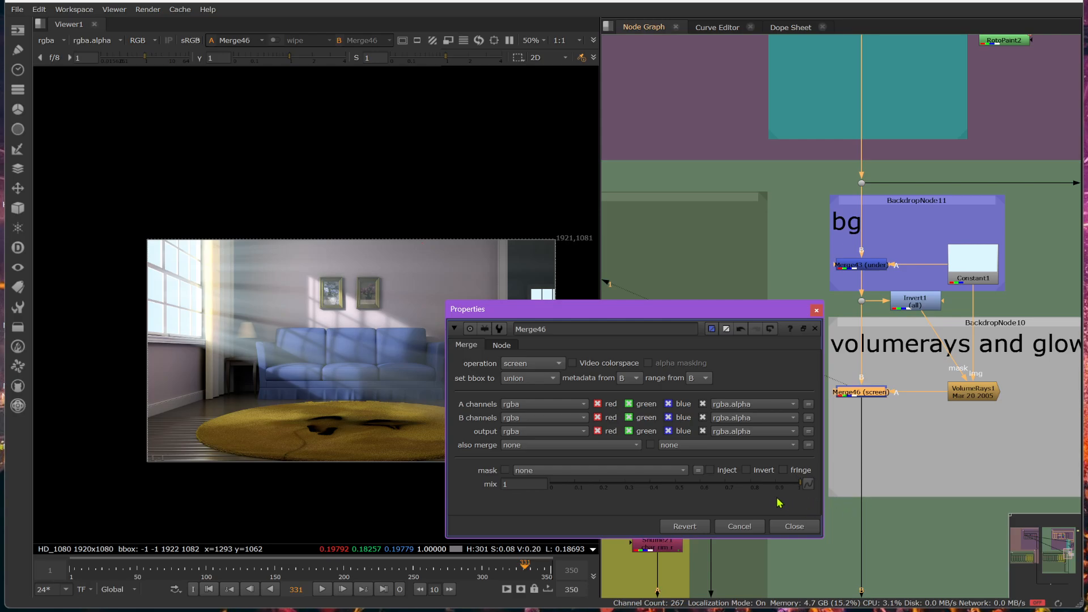
click(793, 527)
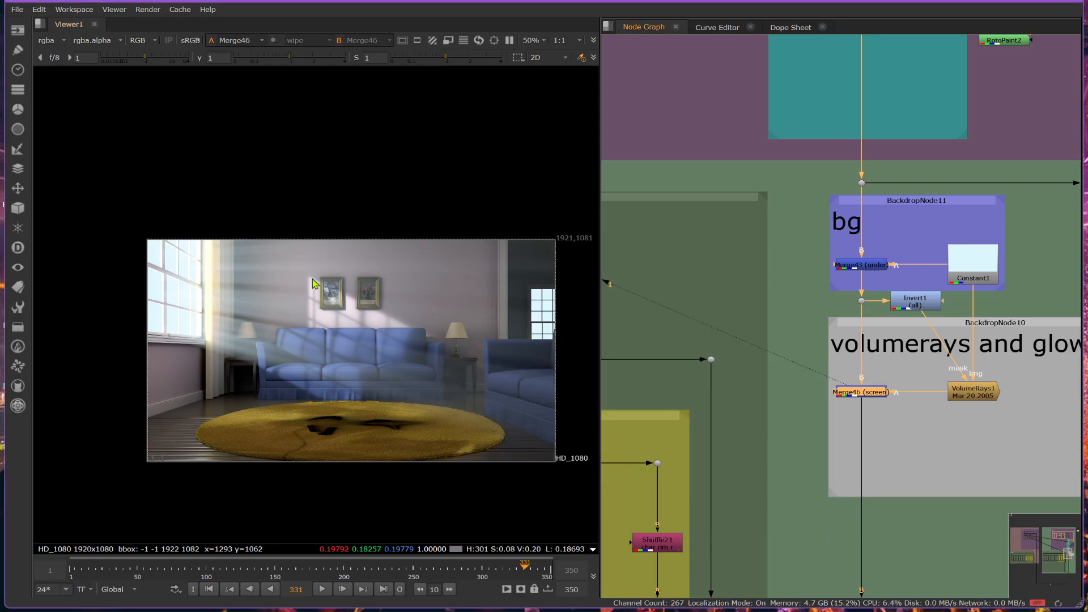
Open the VolumeRays1 properties and move the volumetrics center farther outside the frame to about x -2032, y 1734.
double_click(969, 392)
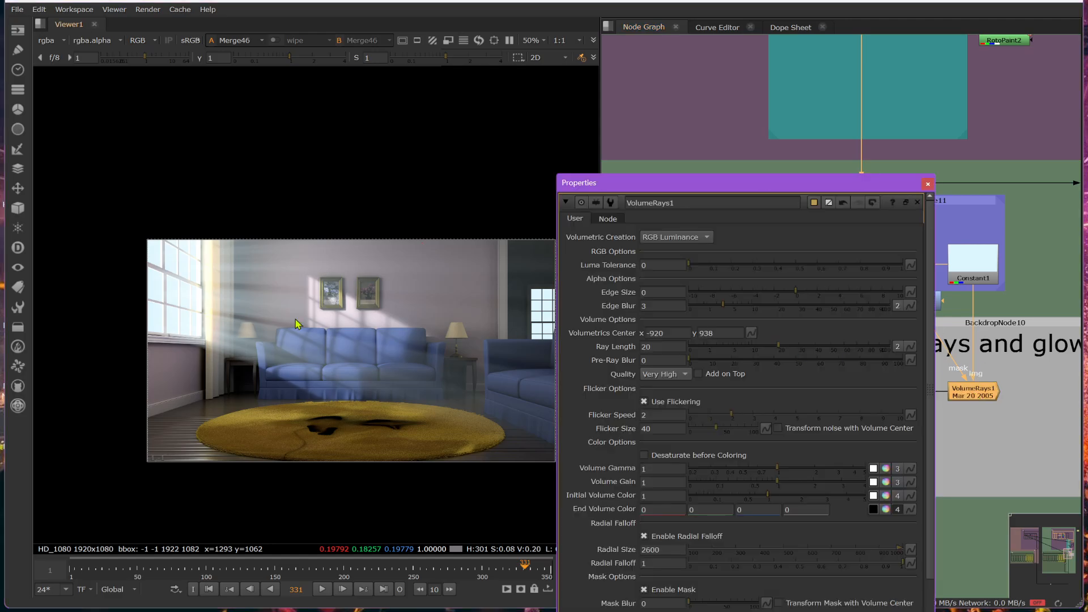
scroll(274, 318, down, 2)
drag(84, 293, 12, 185)
middle_drag(87, 205, 187, 199)
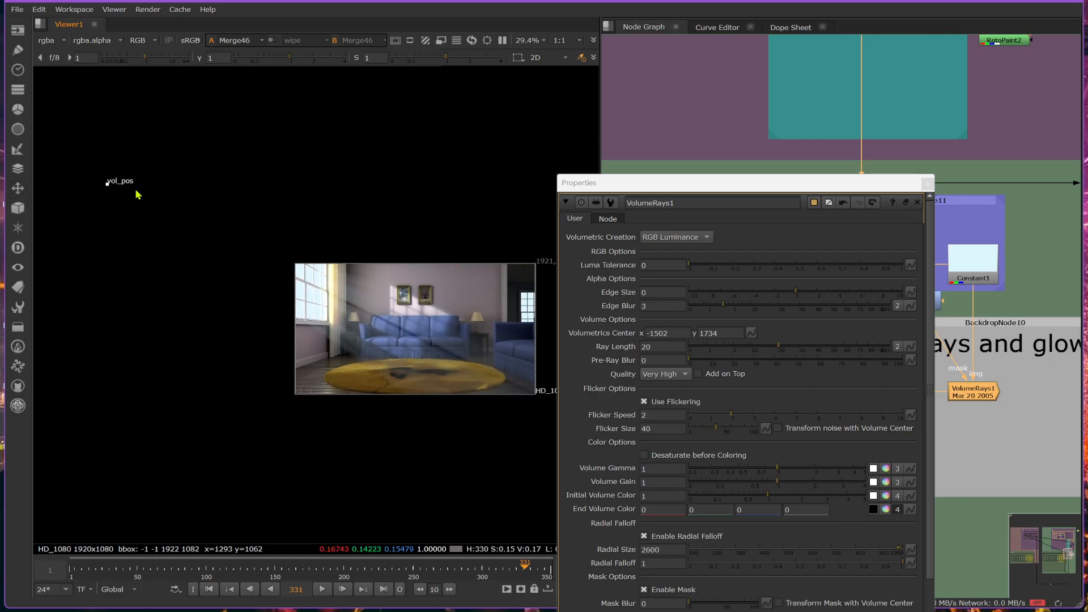
drag(113, 183, 42, 187)
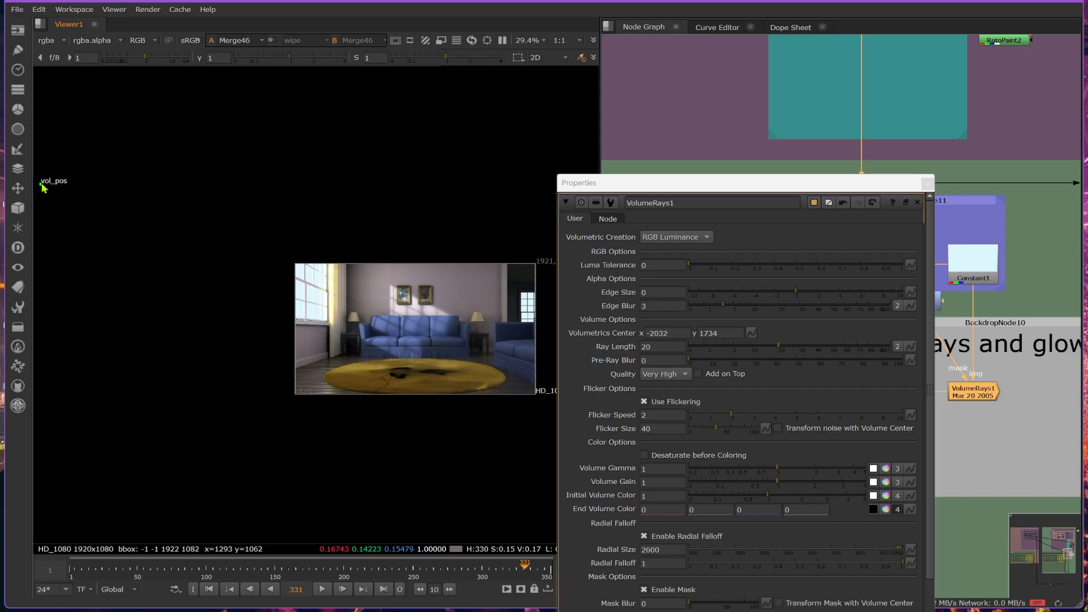
Set the VolumeRays1 radial size to 3600 and move the volumetrics center to about x -2036, y 1806.
click(641, 551)
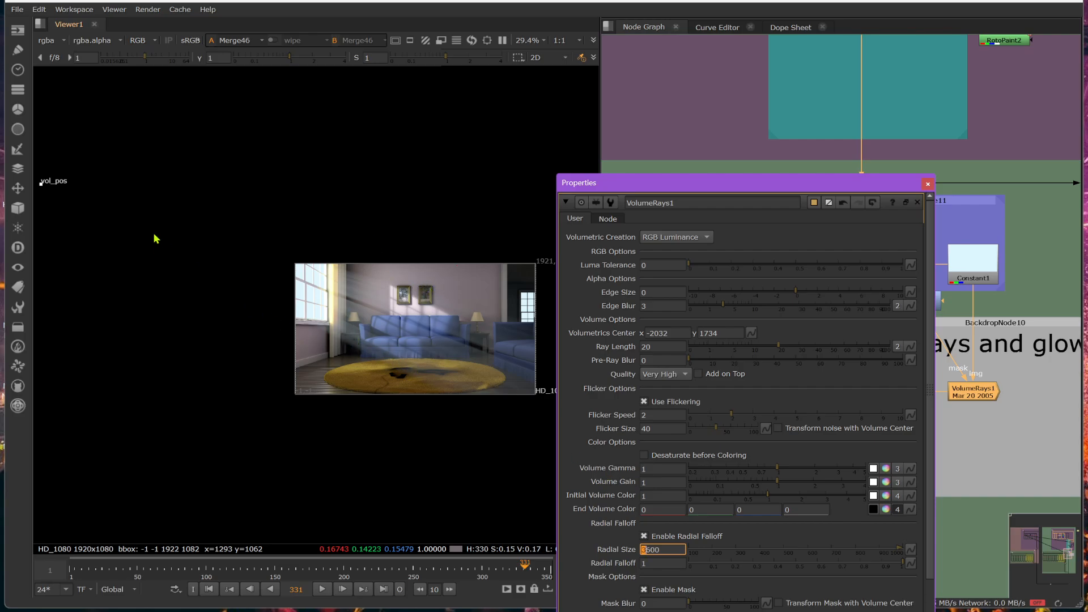
drag(42, 183, 43, 192)
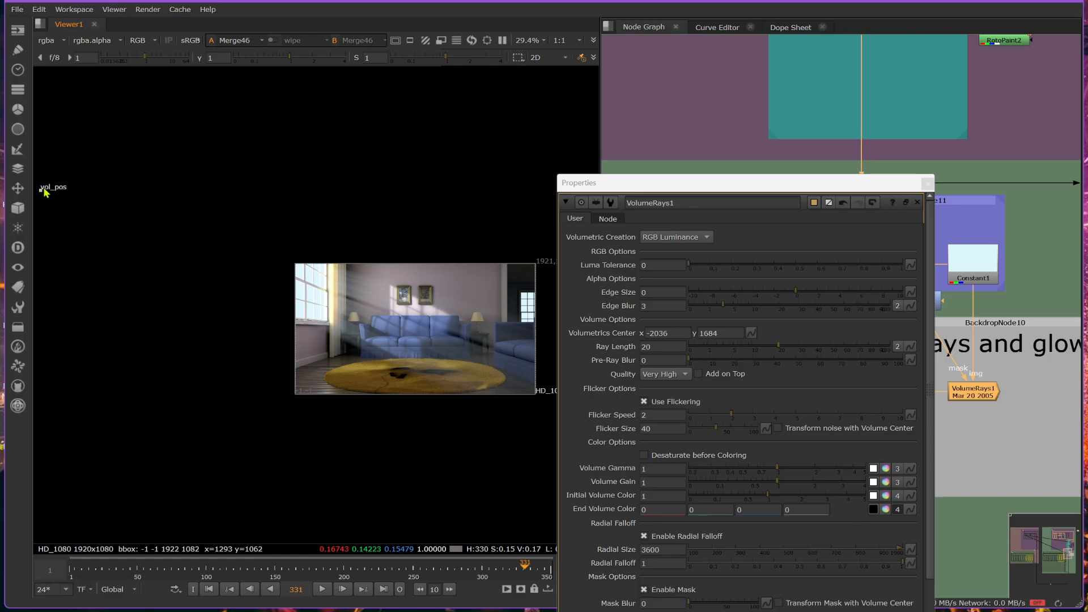
drag(44, 190, 43, 178)
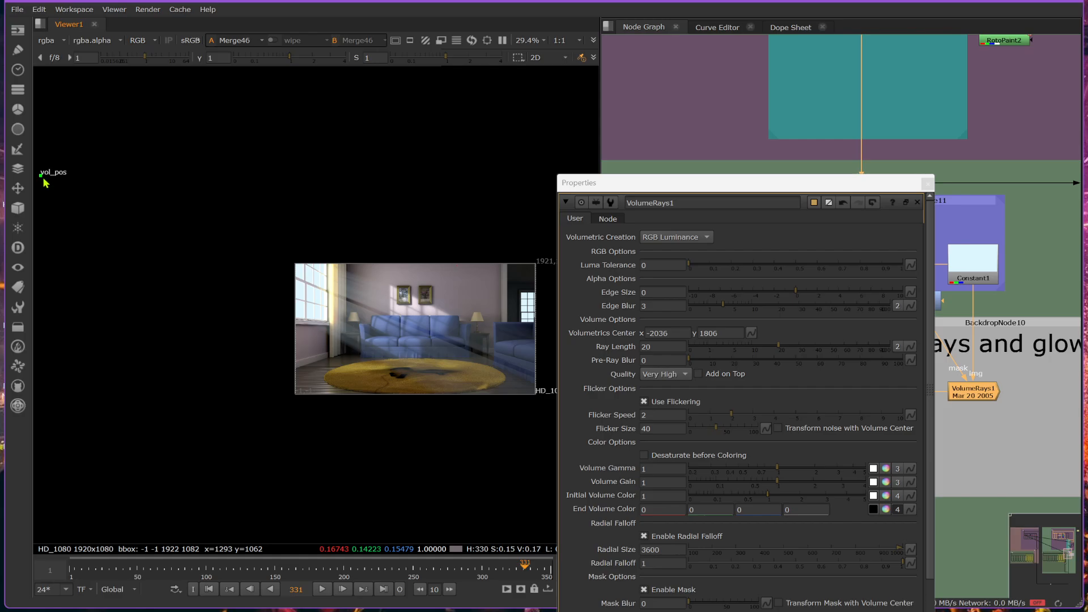
Try VolumeRays1 ray lengths of 15 and 2, settle on 3, and close its properties.
scroll(388, 341, down, 3)
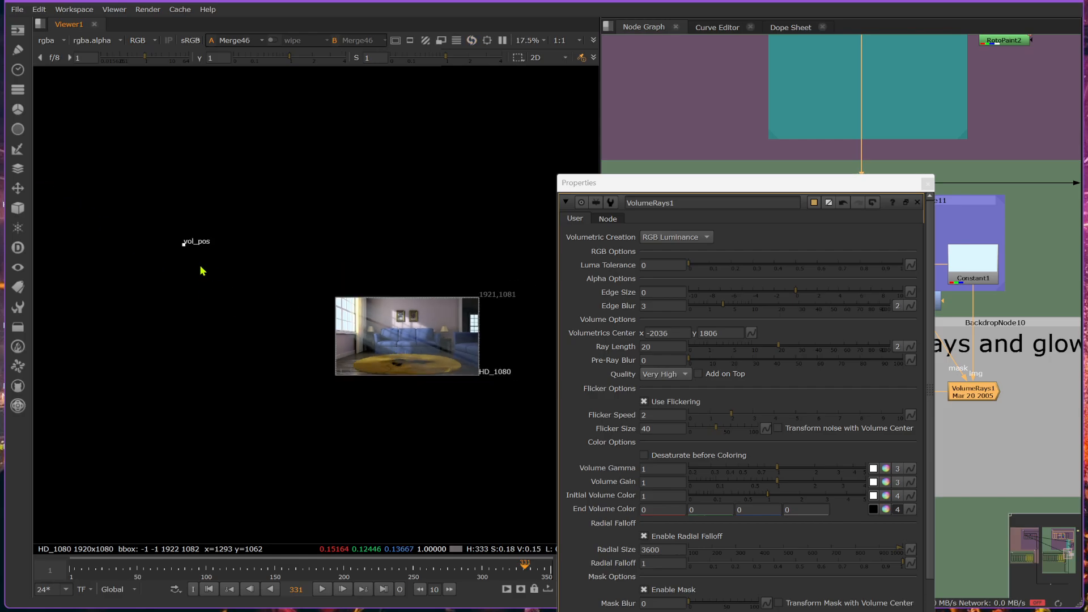
scroll(301, 335, up, 3)
scroll(320, 340, up, 3)
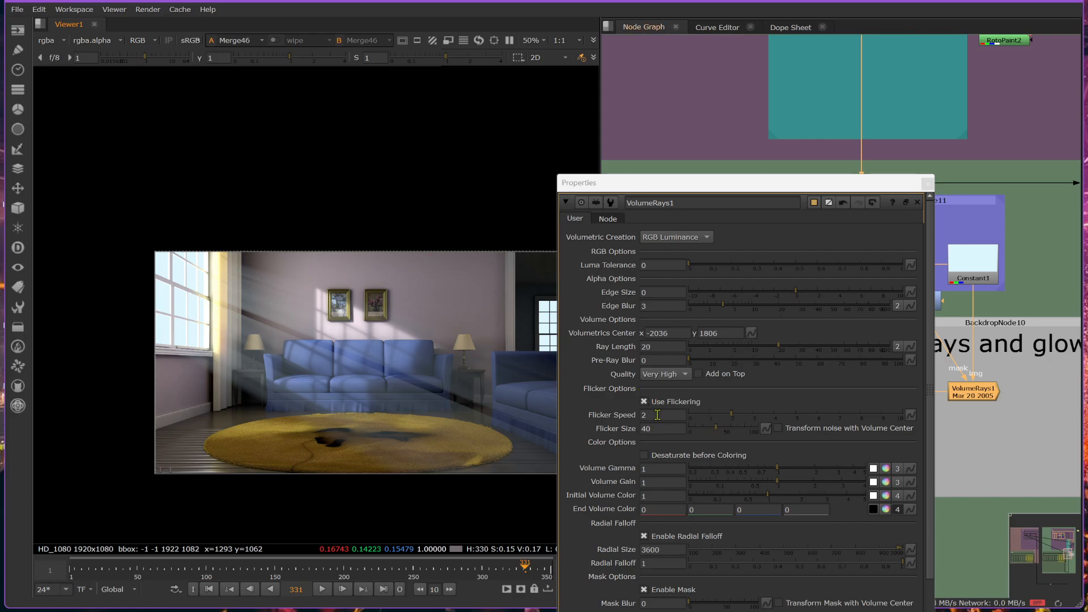
double_click(645, 347)
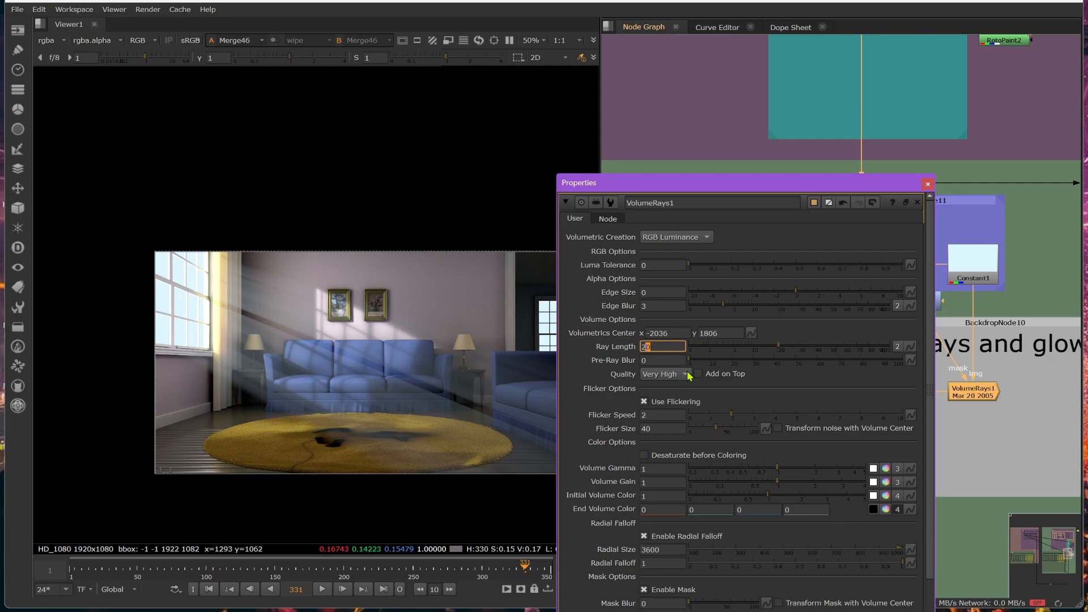
text(15)
key(Return)
text(2)
key(Return)
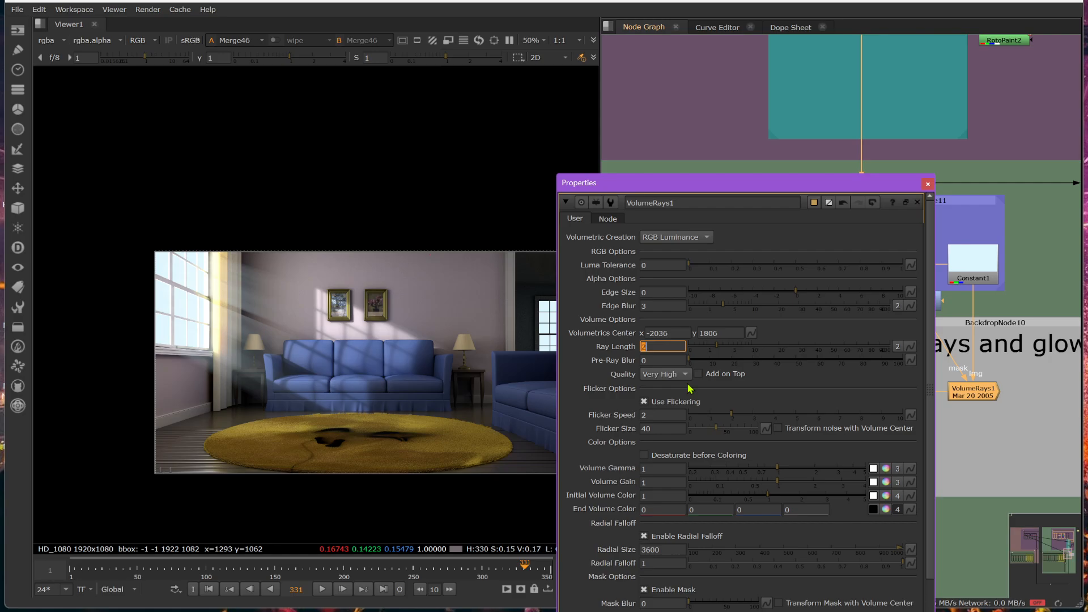
text(3)
key(Return)
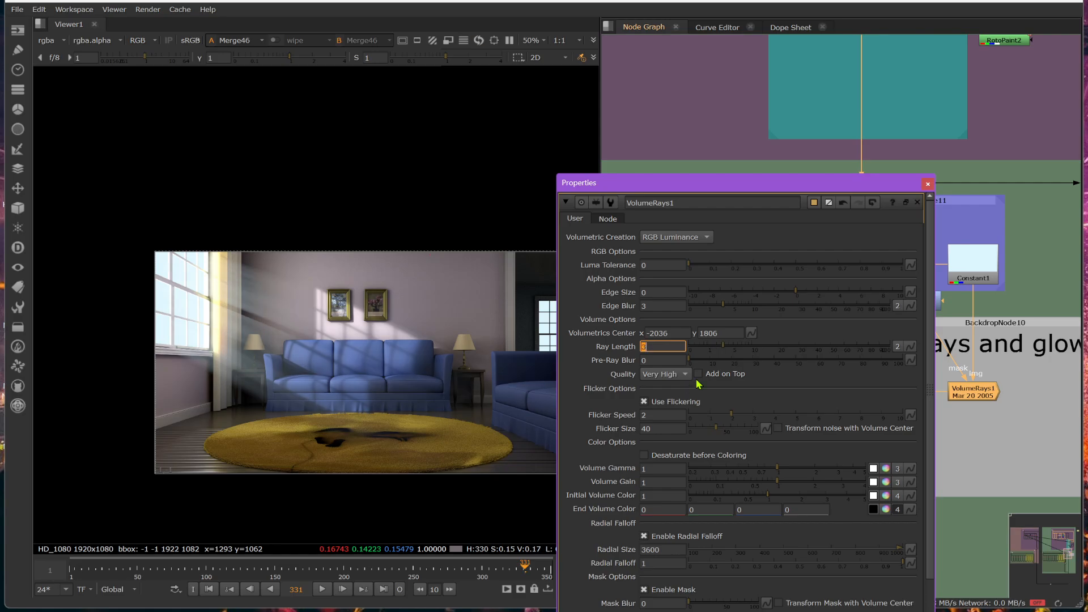
click(928, 184)
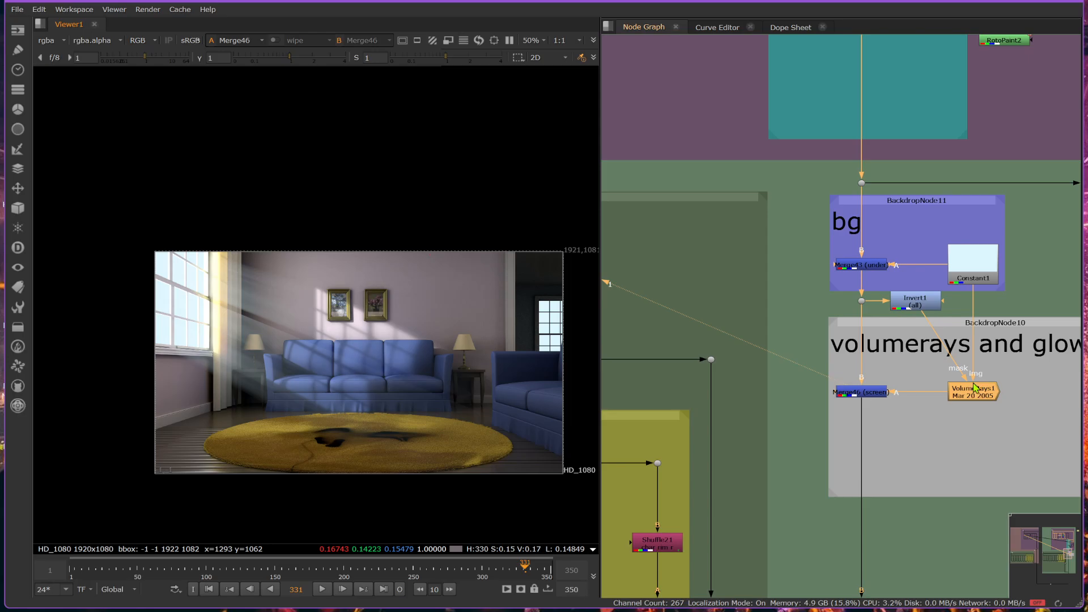
View the VolumeRays1 output on its own to inspect the shape of the rays.
key(1)
scroll(340, 389, down, 2)
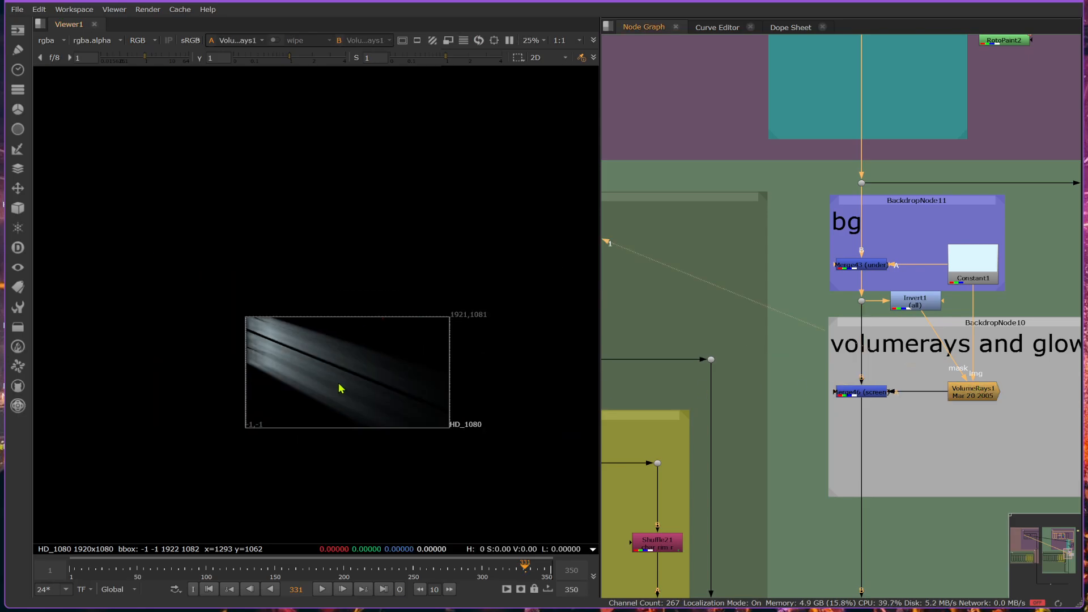
scroll(337, 400, up, 2)
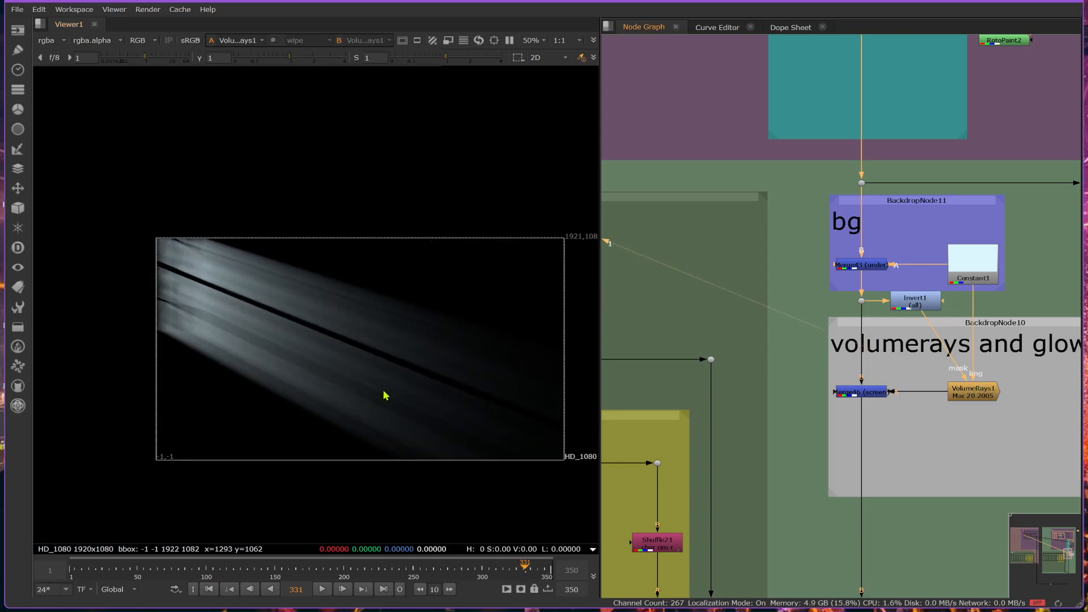
View Merge46 and set its merge operation back to plus.
click(869, 392)
key(1)
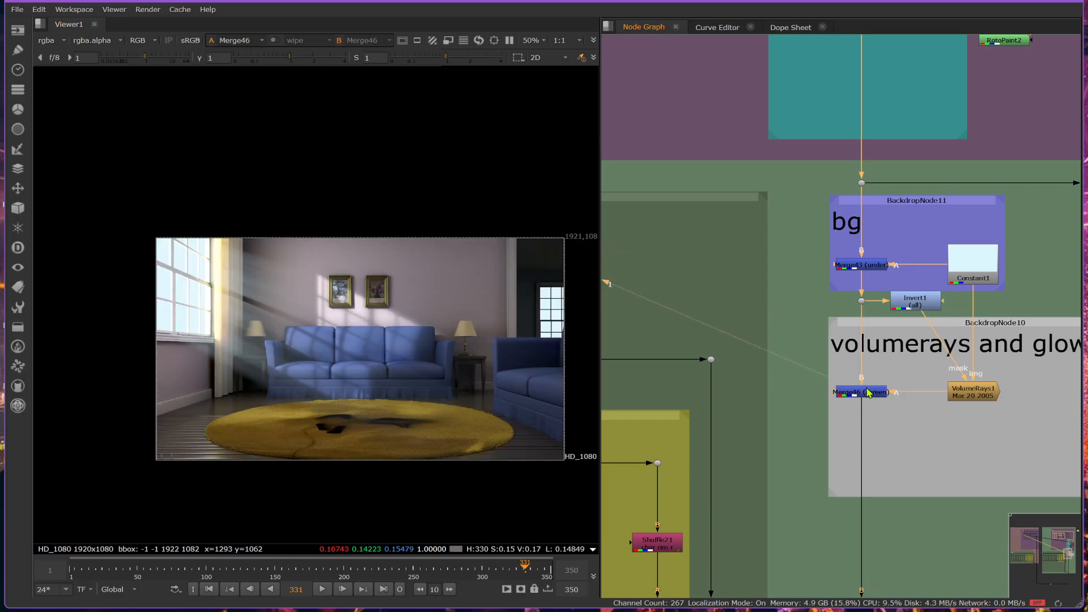
double_click(868, 393)
click(549, 368)
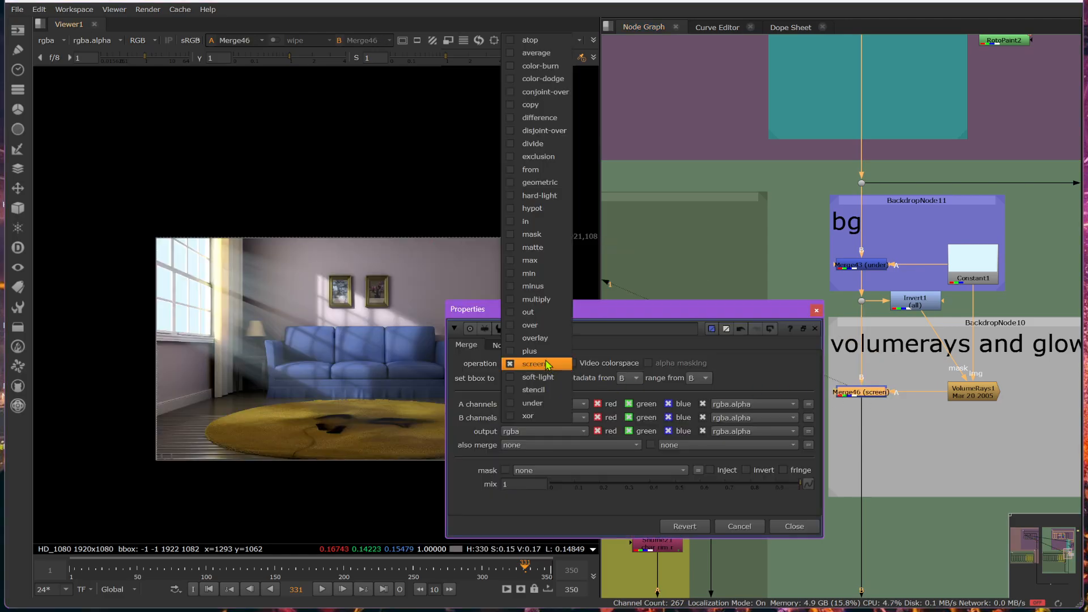
click(542, 355)
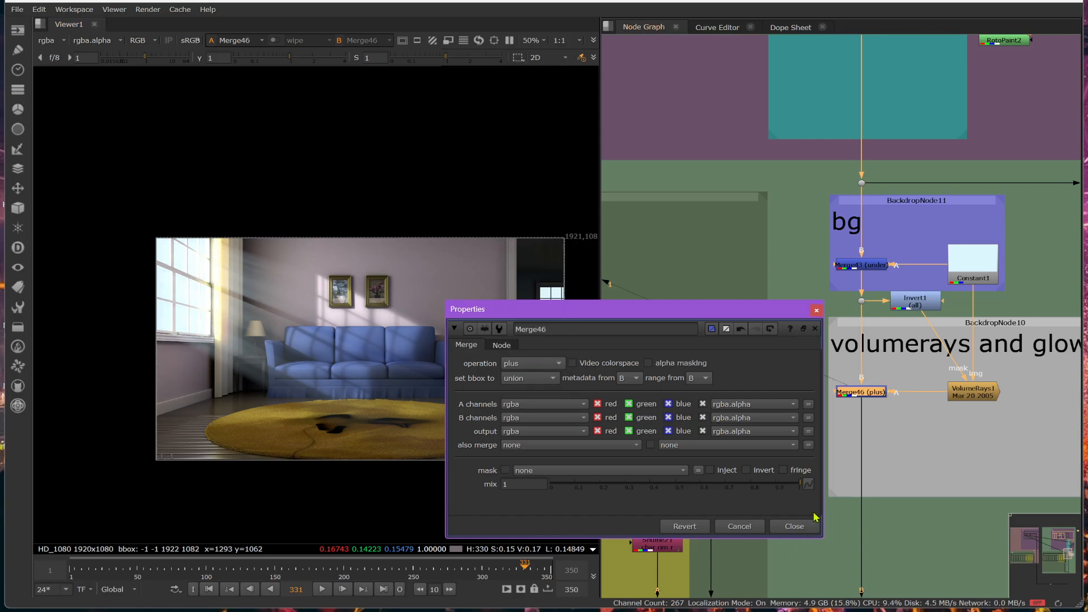
click(794, 526)
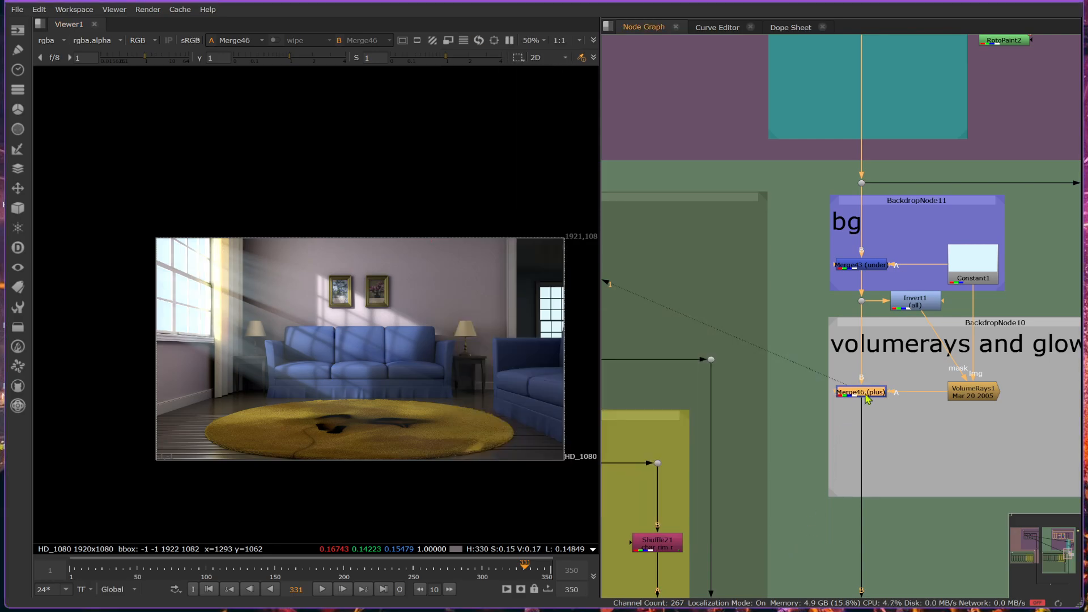
Toggle Merge46 off and on several times to compare the room with and without the adjusted rays.
key(d)
key(d)
key(d)
key(d)
key(d)
key(d)
click(958, 371)
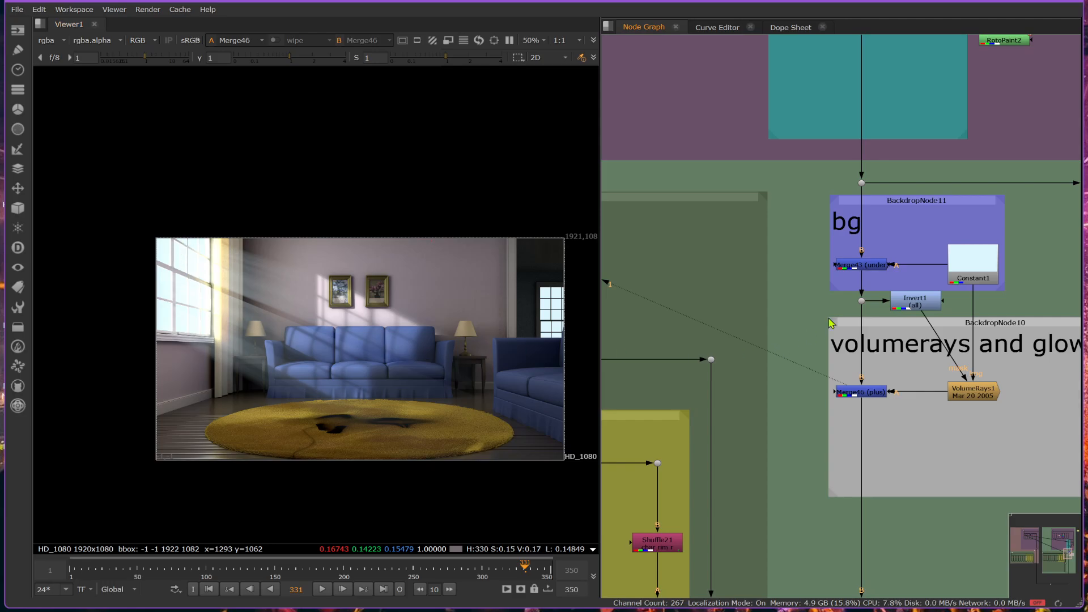
View the alpha channel of Invert1 to check the window mask feeding the rays.
click(910, 304)
key(1)
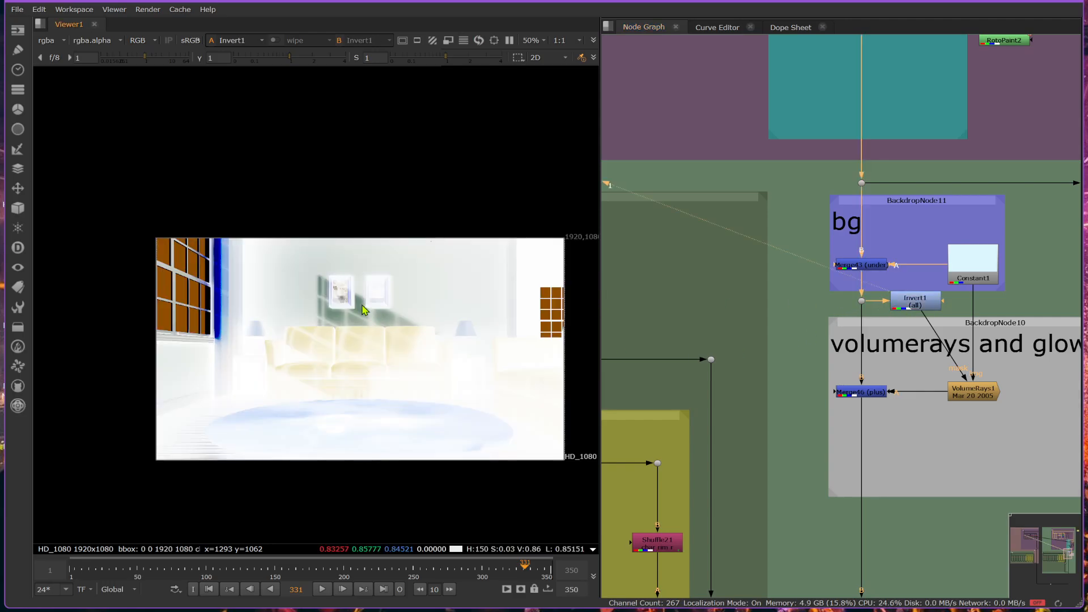
key(a)
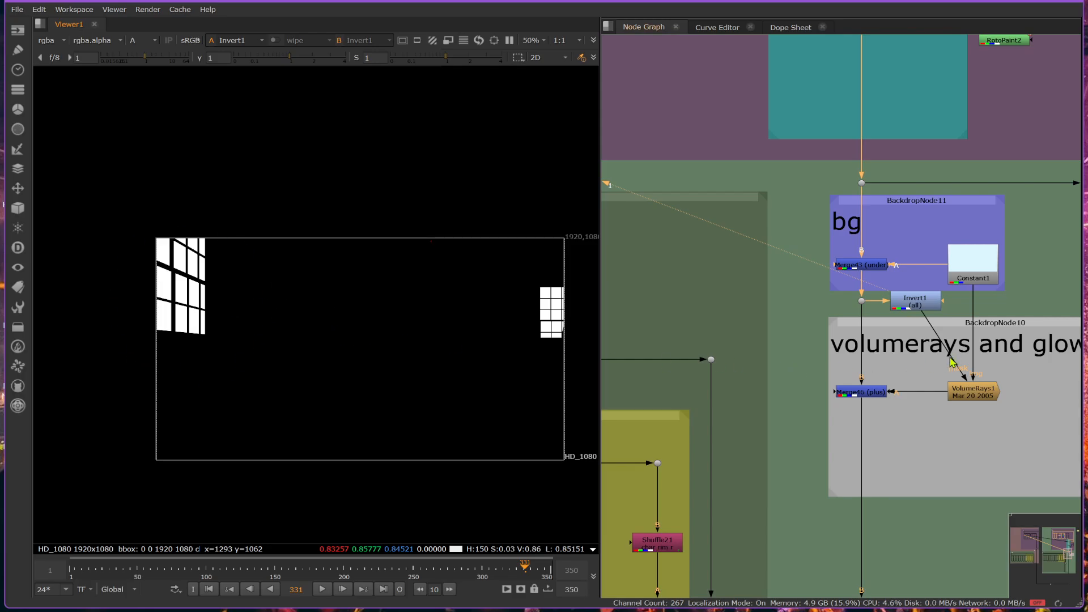
Return the viewer to Merge46 in RGB and keep the merge node selected.
click(975, 393)
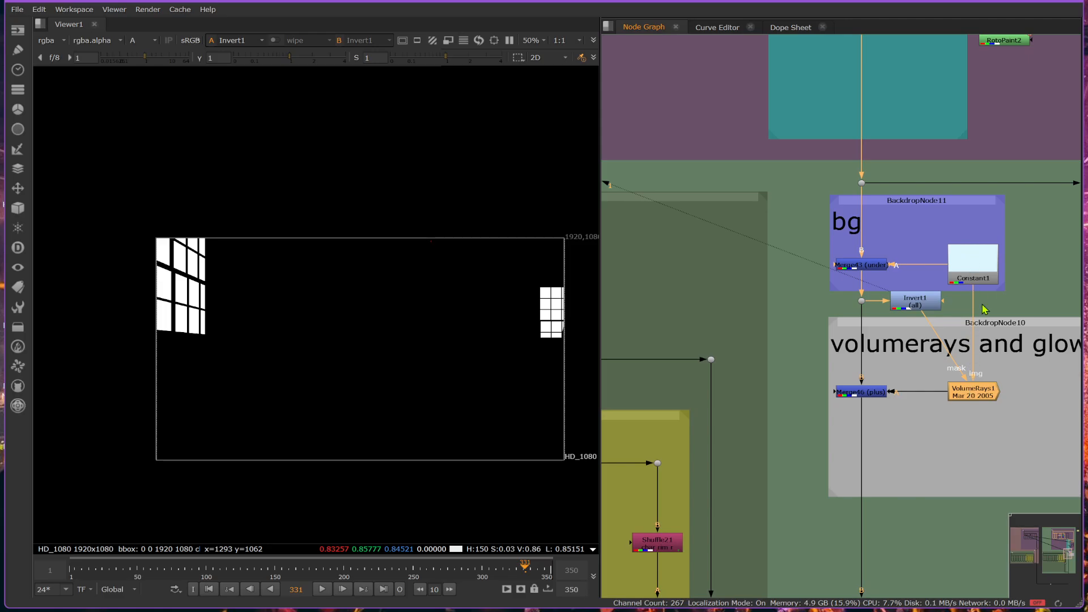
click(873, 396)
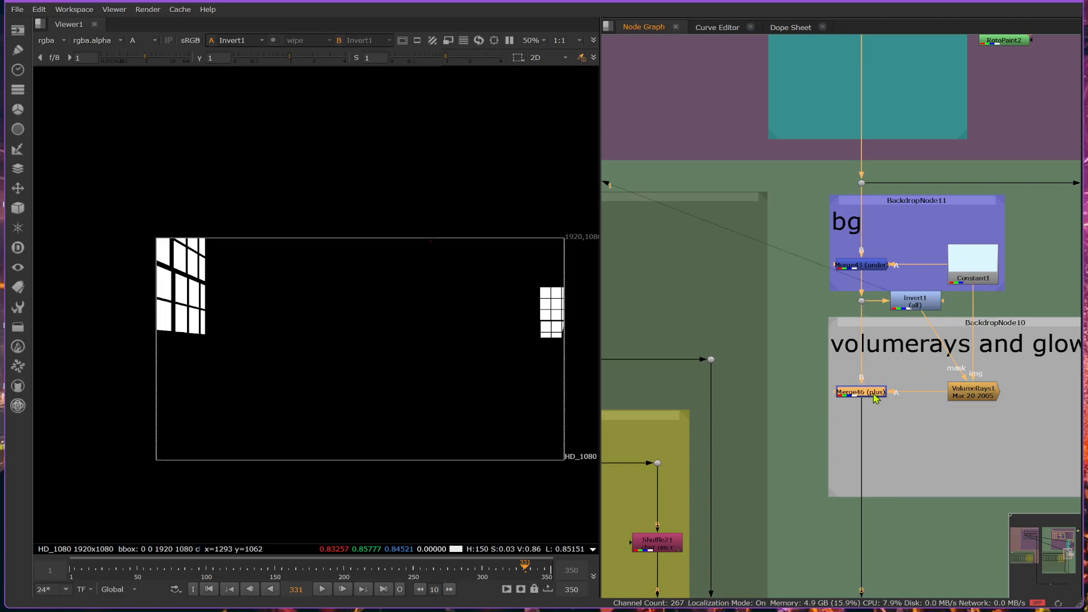
key(1)
key(a)
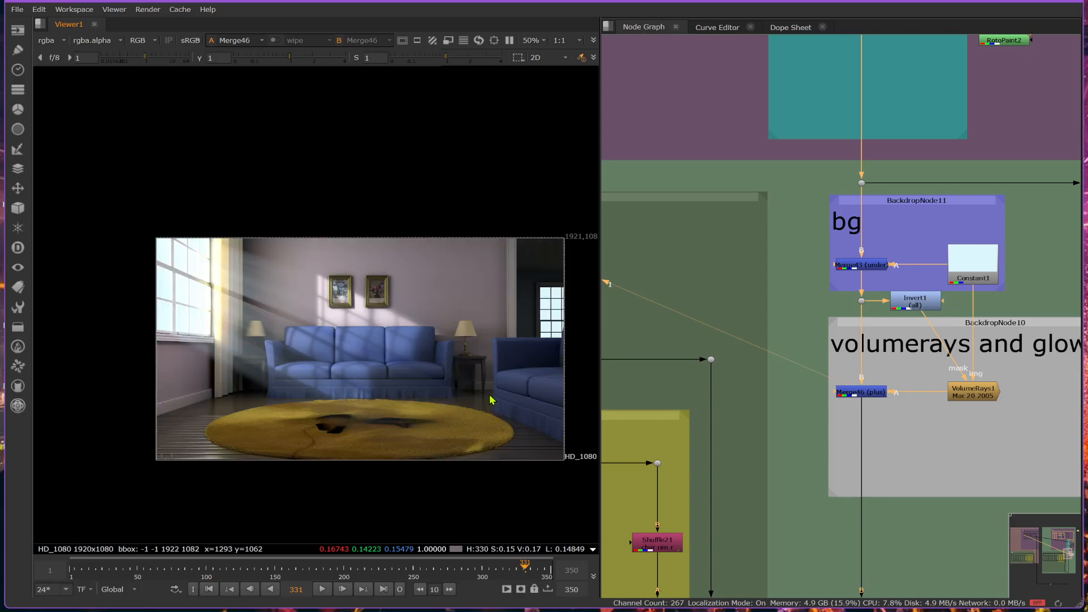
click(868, 392)
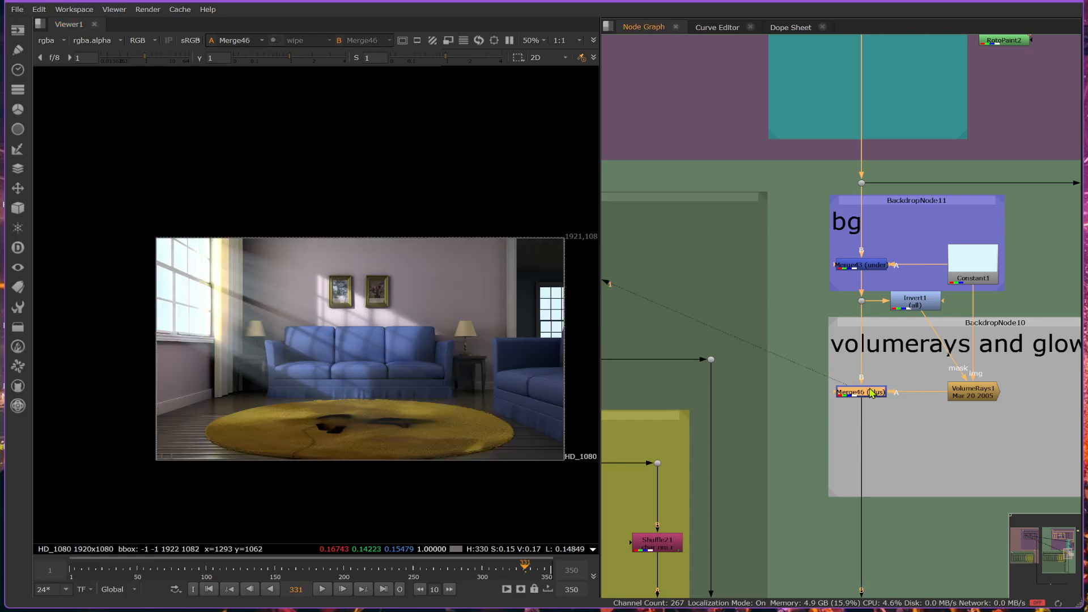
Toggle Merge46 off and on twice to compare the room with and without the volume rays.
key(d)
key(d)
key(d)
key(d)
Move the VolumeRays1 volumetrics center to about x -2000, y 1930, close its properties, and select Merge46.
double_click(973, 392)
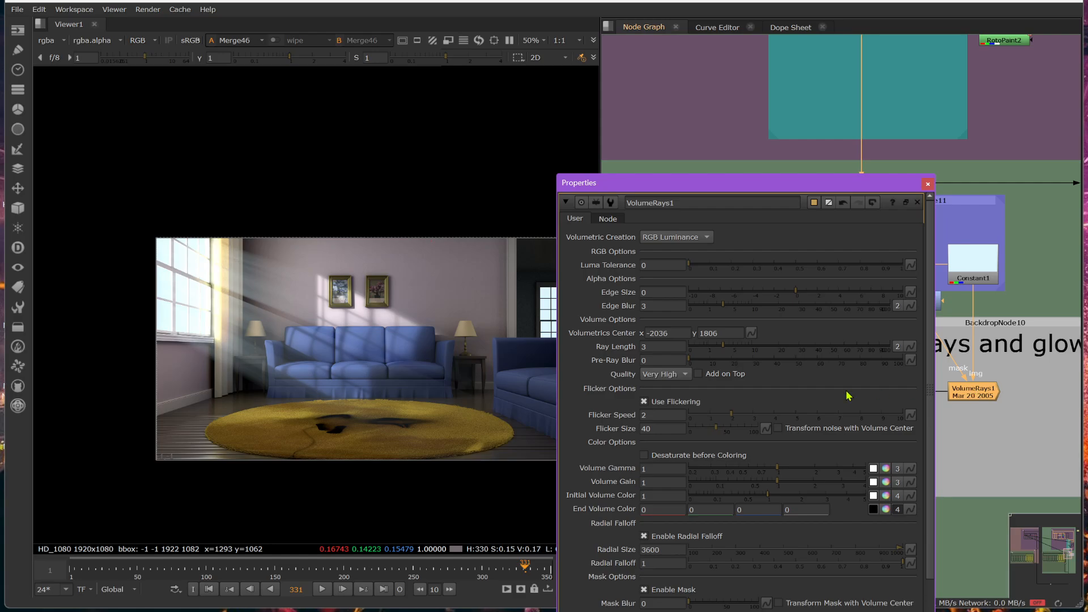
scroll(285, 302, down, 5)
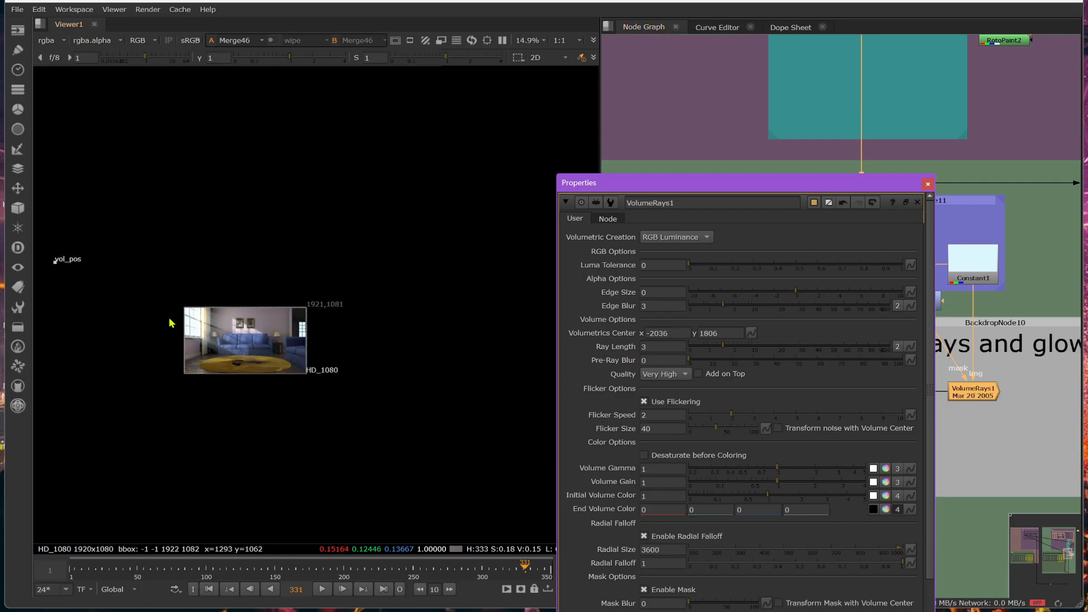
drag(55, 266, 57, 259)
scroll(215, 323, up, 5)
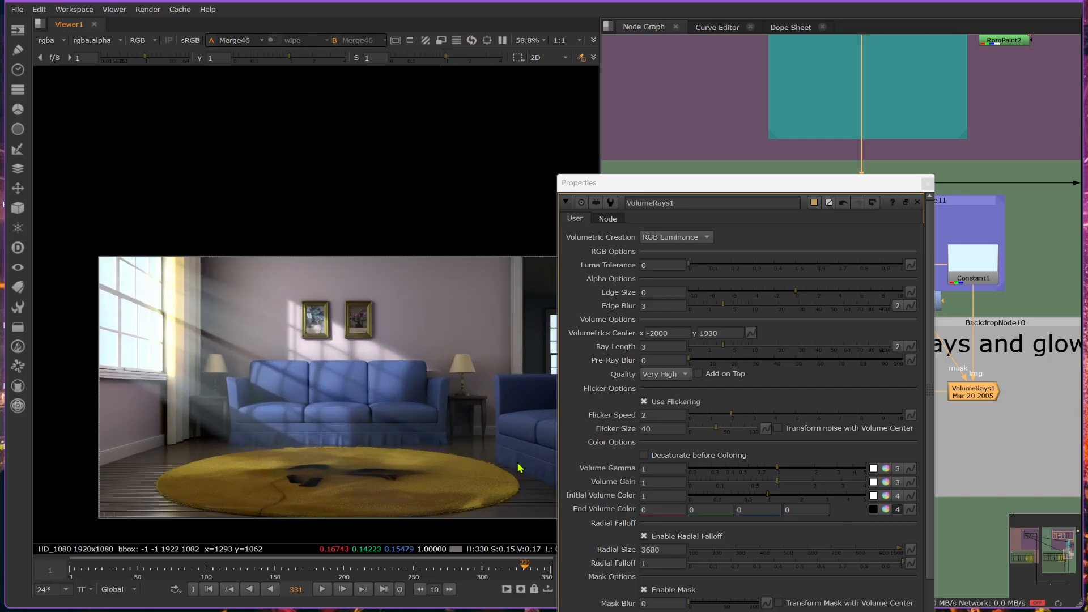
click(927, 183)
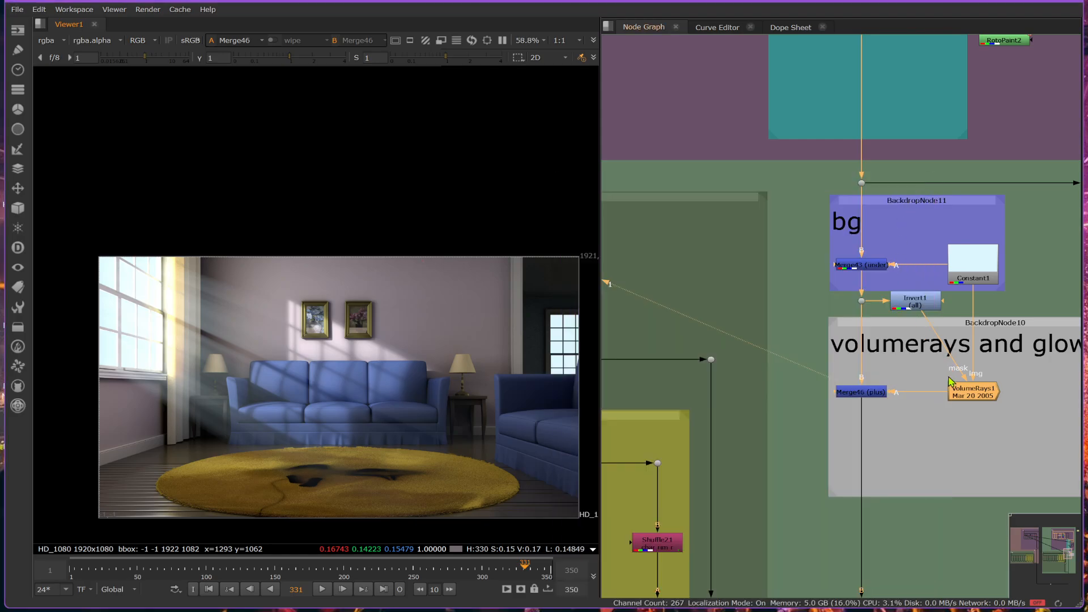
click(856, 390)
click(857, 395)
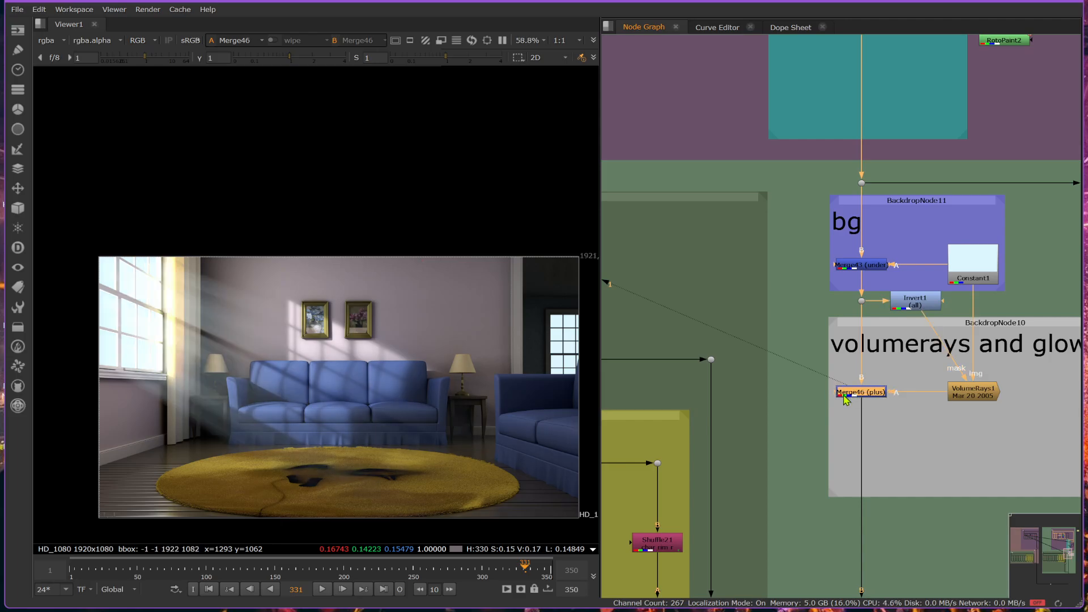
key(alt+Tab)
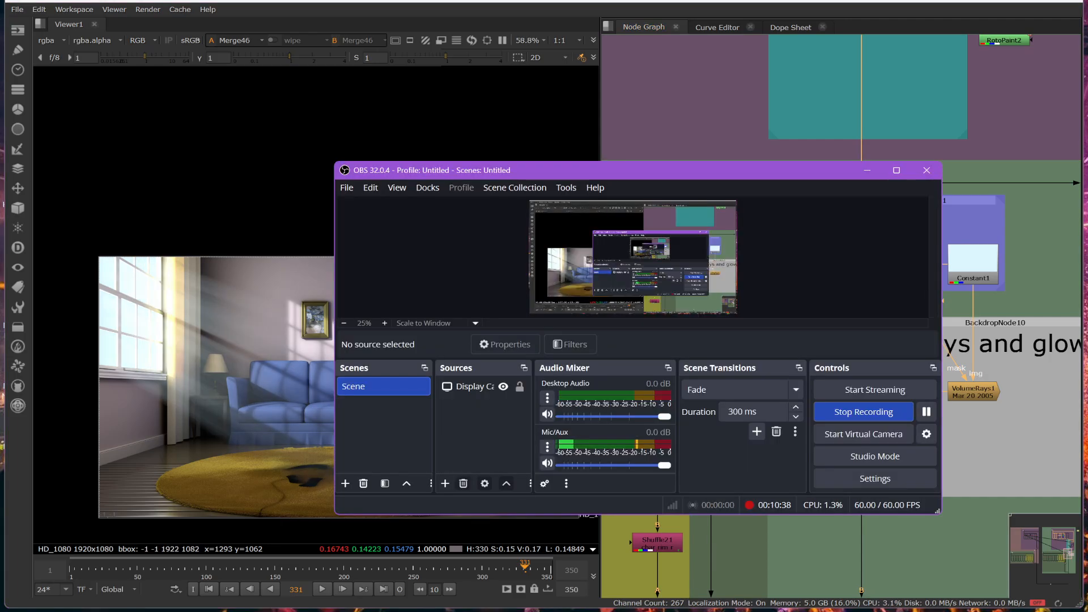